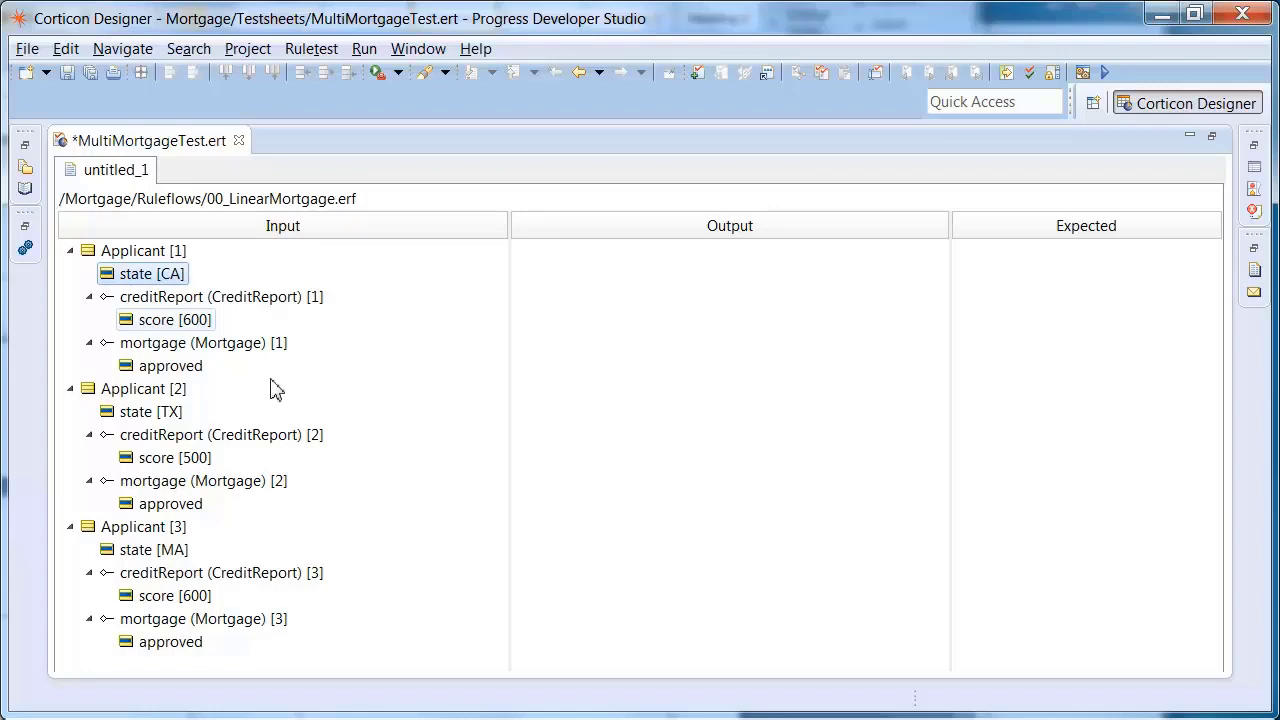
Review the applicants' state and credit score inputs in MultiMortgageTest.ert and run the test against the linear mortgage ruleflow.
click(205, 322)
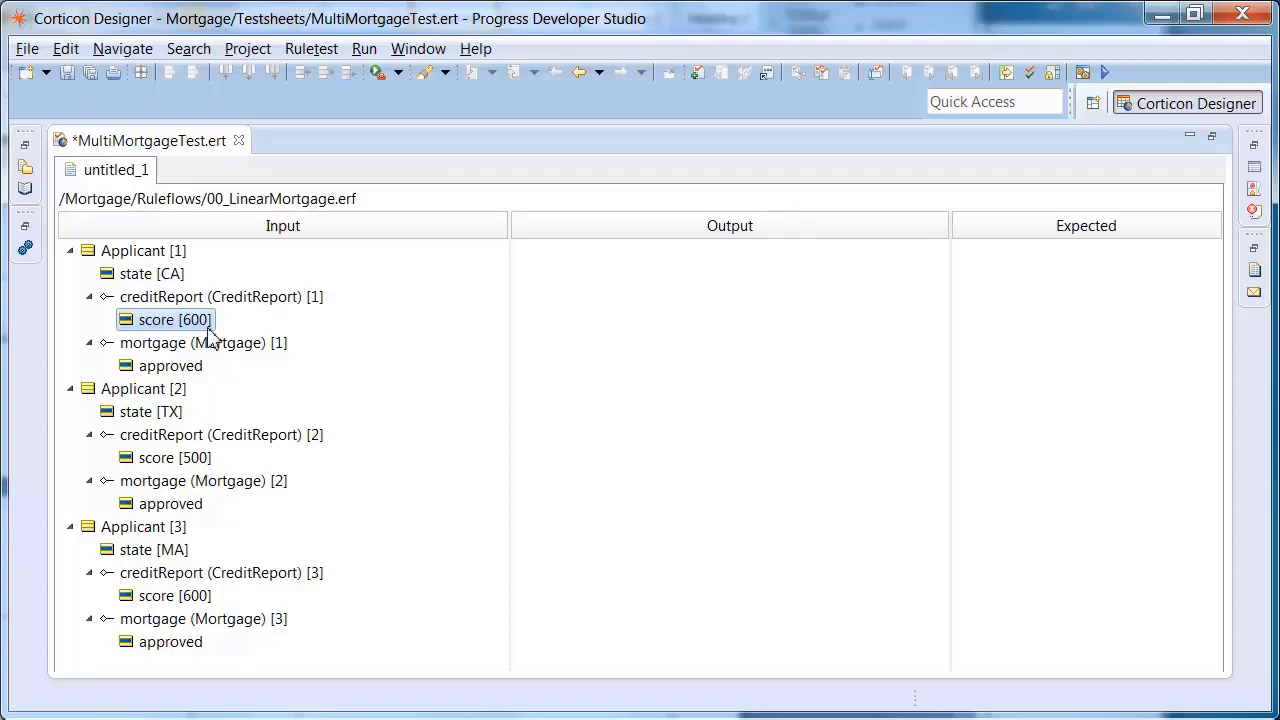
click(179, 416)
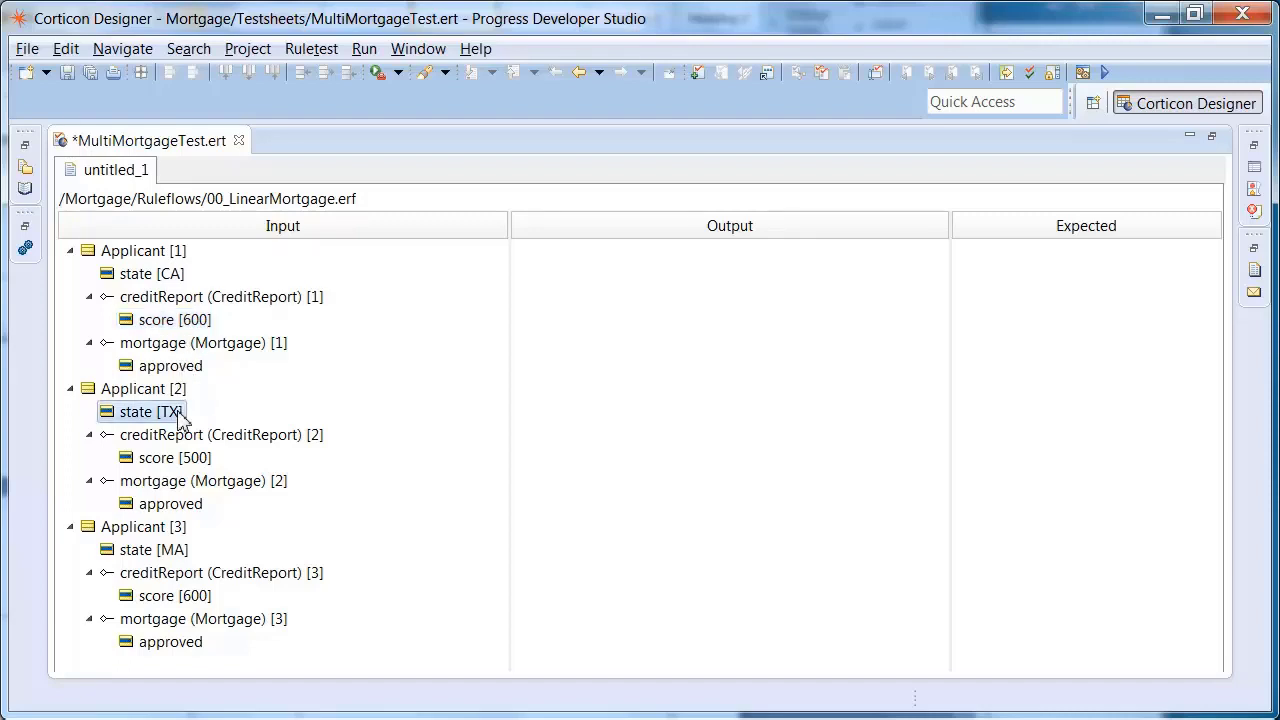
click(186, 465)
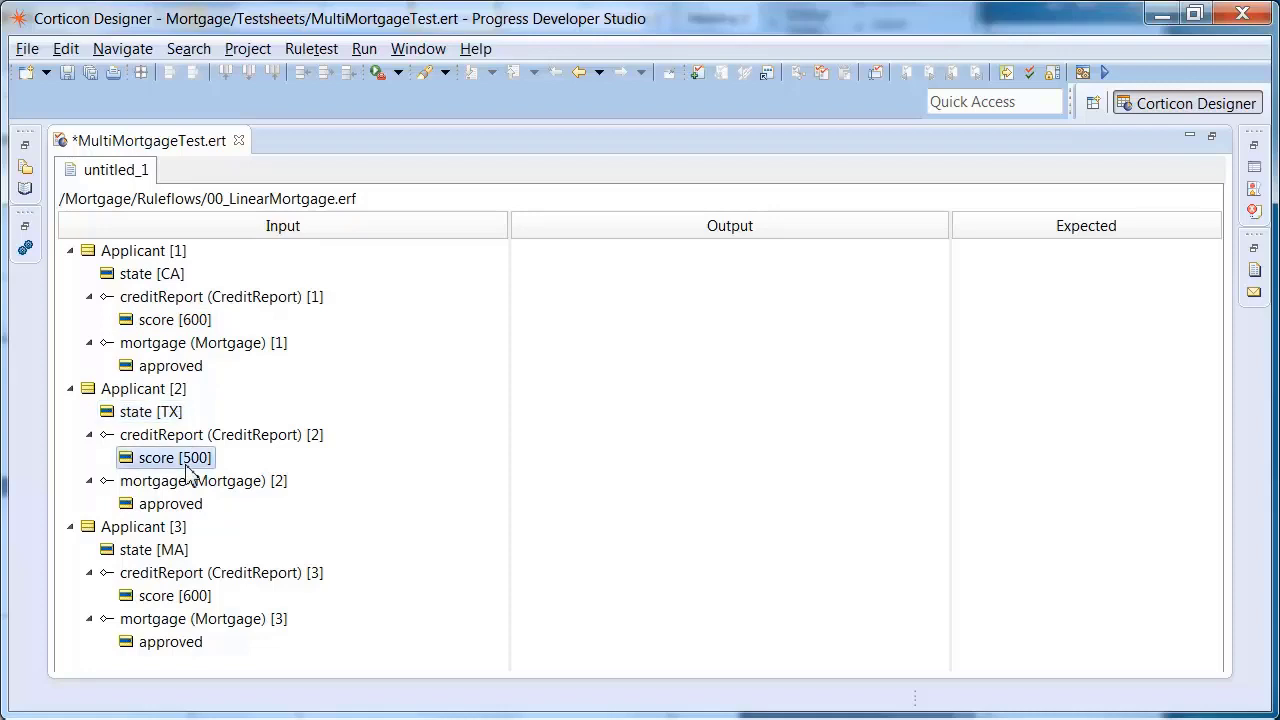
click(181, 555)
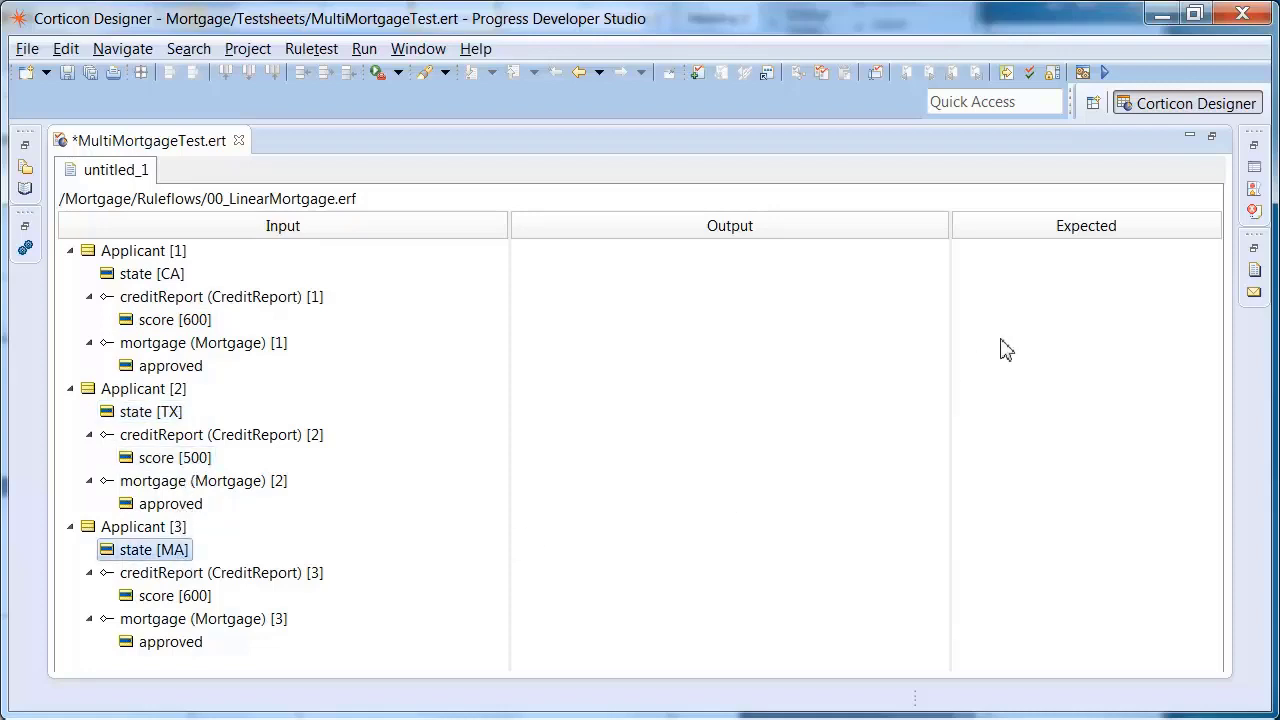
click(1105, 74)
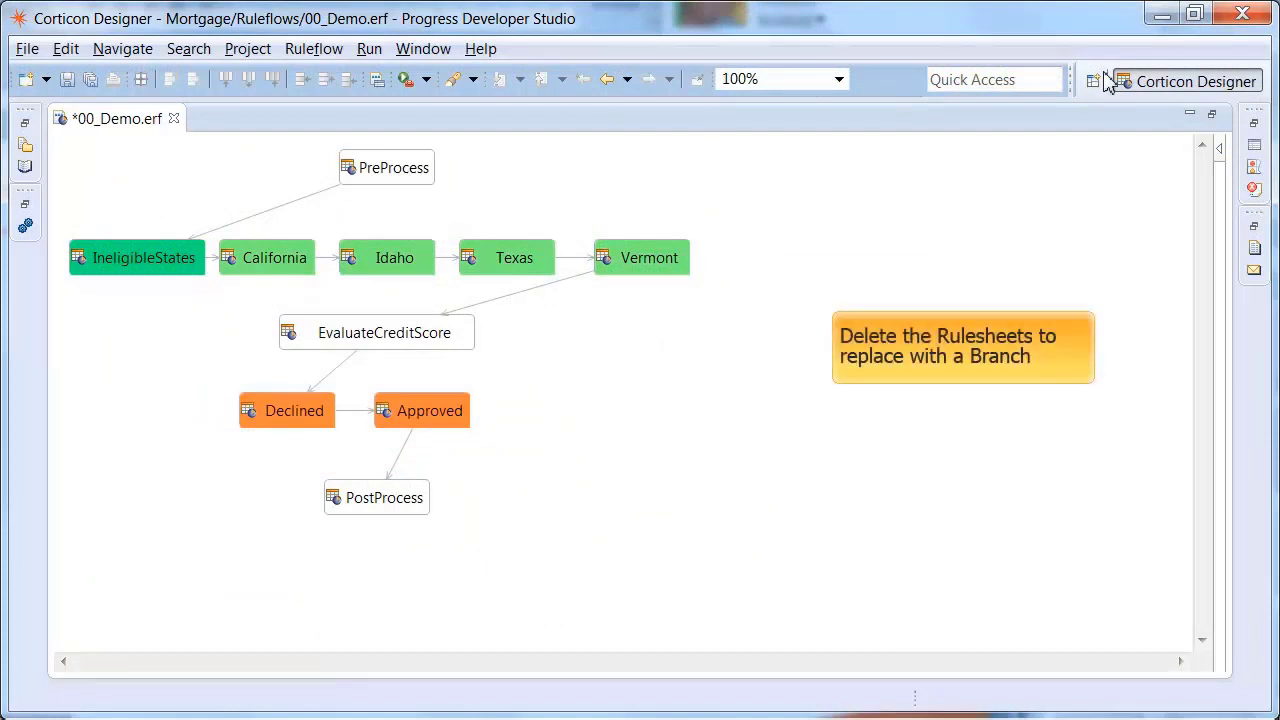
Delete the IneligibleStates, California, Idaho, Texas and Vermont rulesheets from the 00_Demo ruleflow.
drag(58, 217, 722, 300)
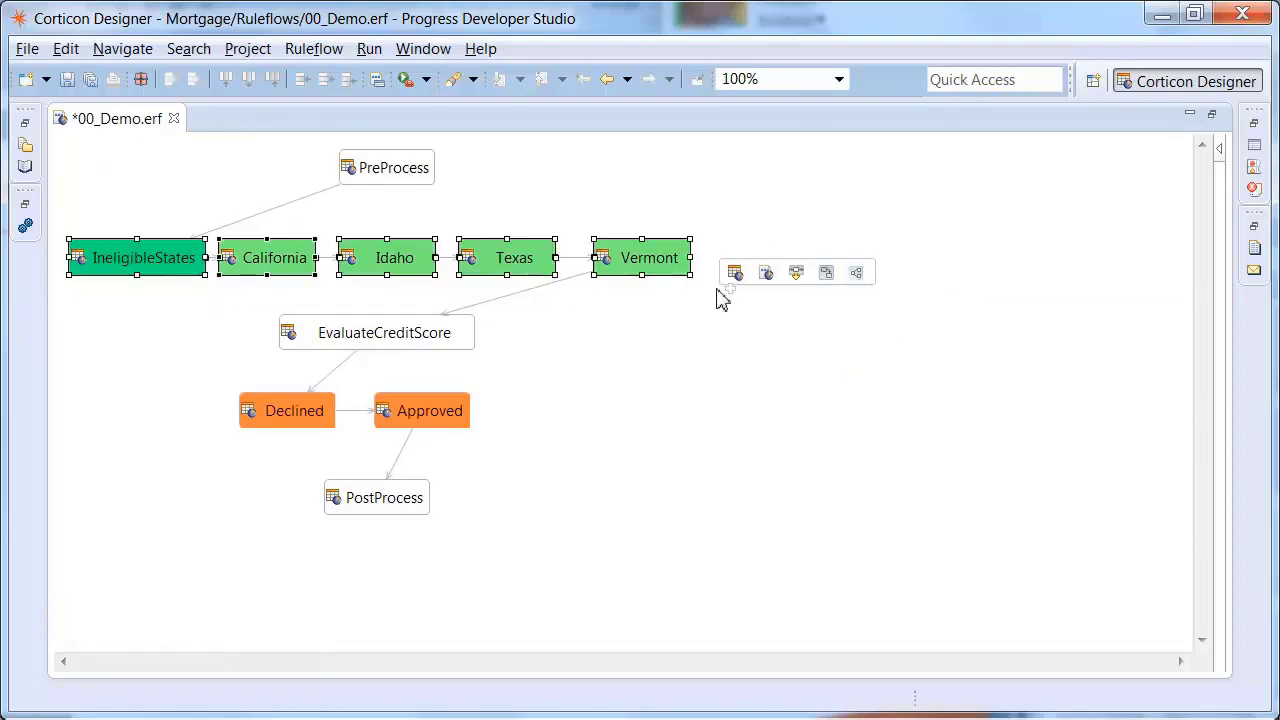
key(Delete)
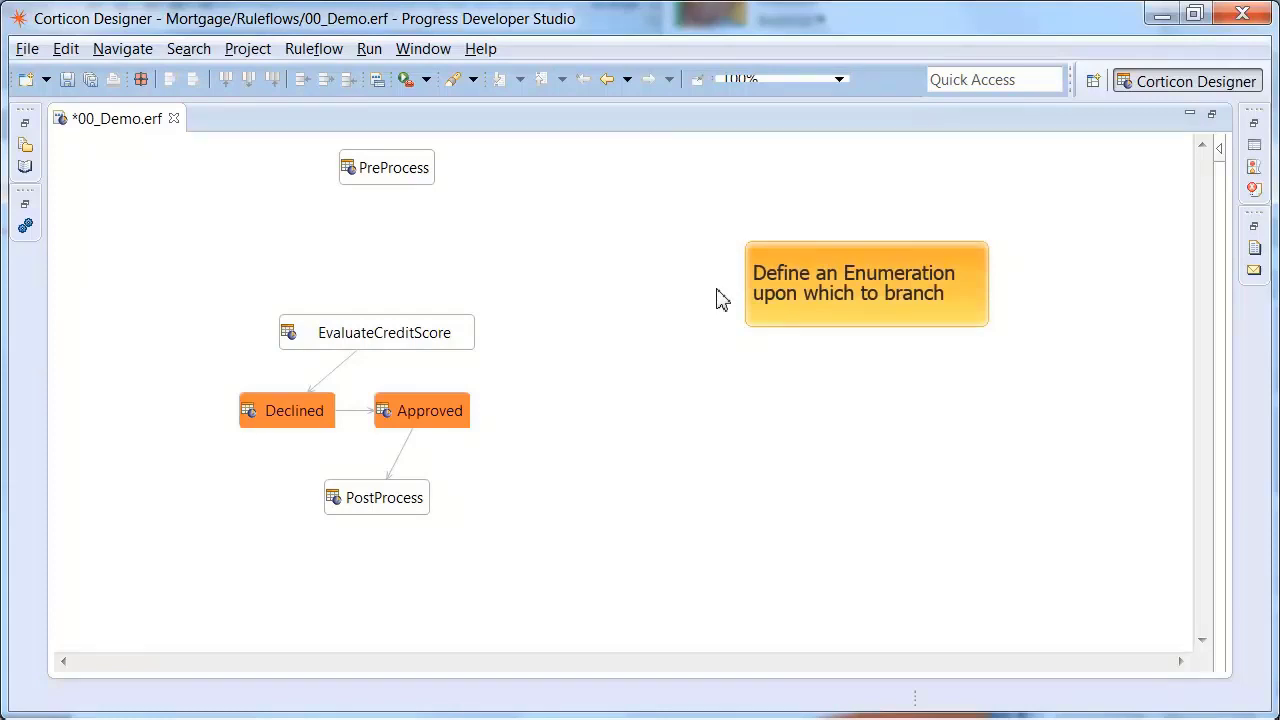
Open the mortgage.ecore vocabulary and examine the enumeration values of the States custom data type.
double_click(335, 135)
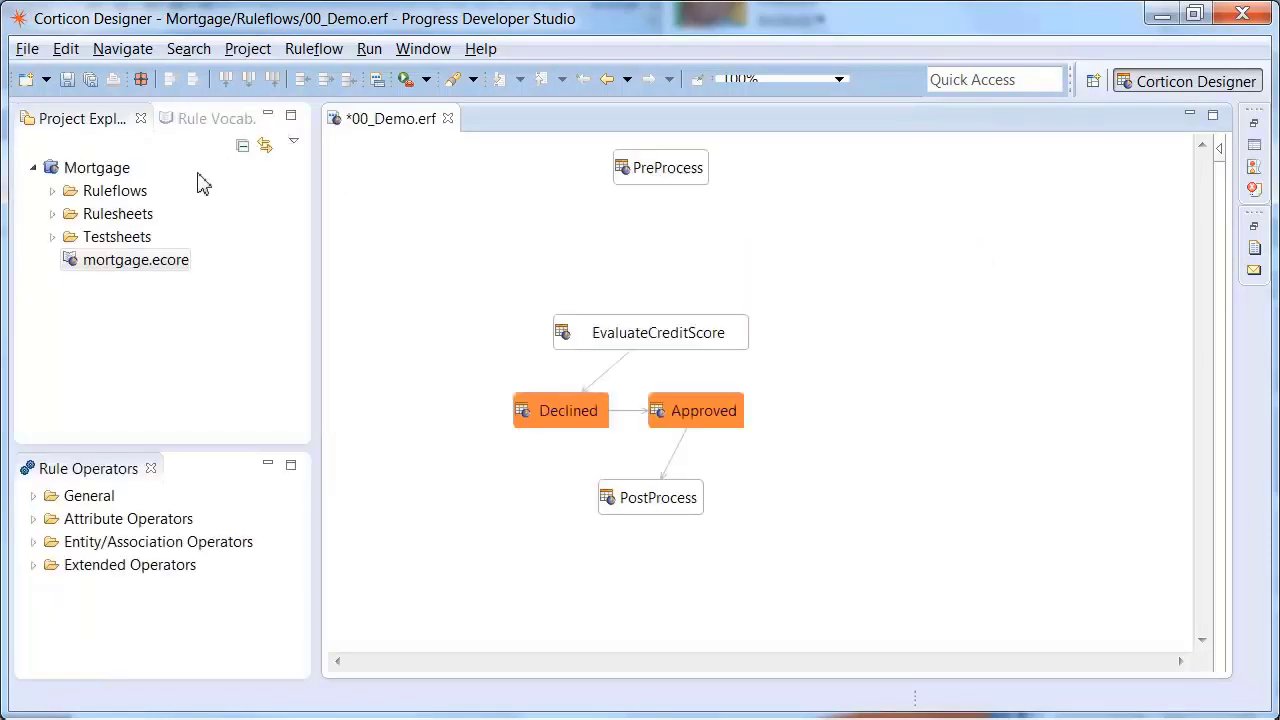
double_click(172, 264)
click(428, 146)
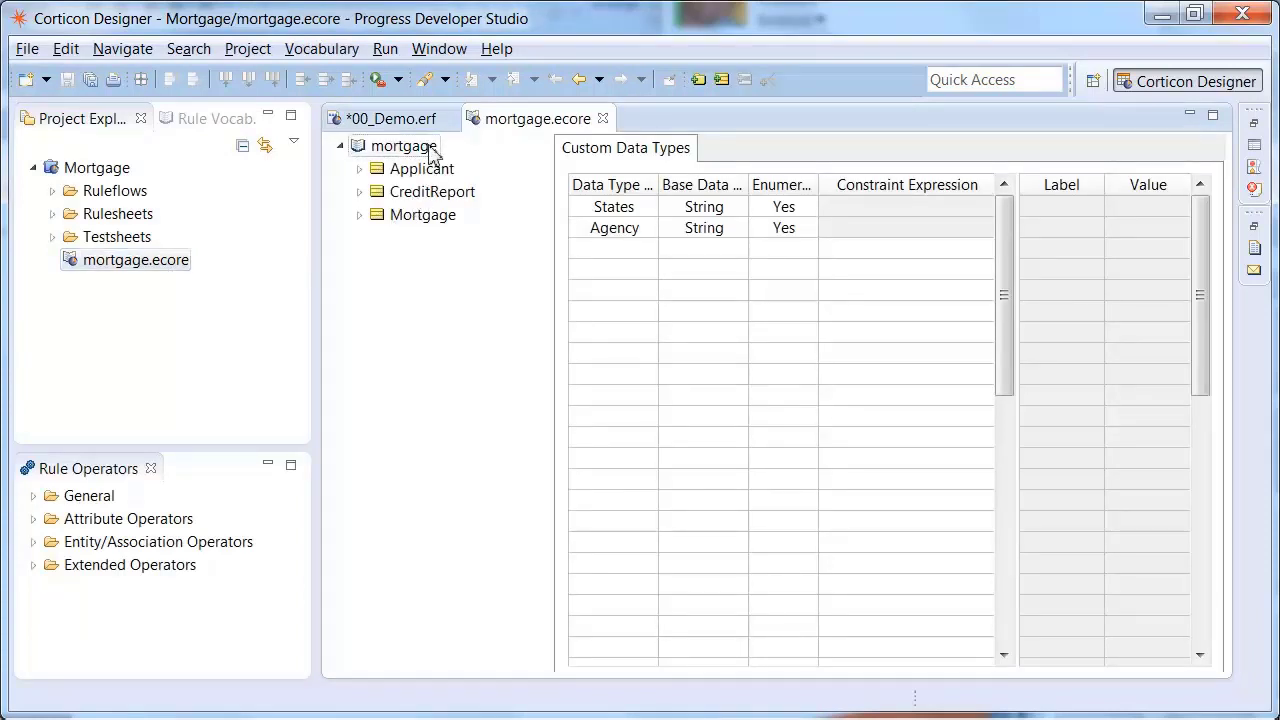
click(651, 211)
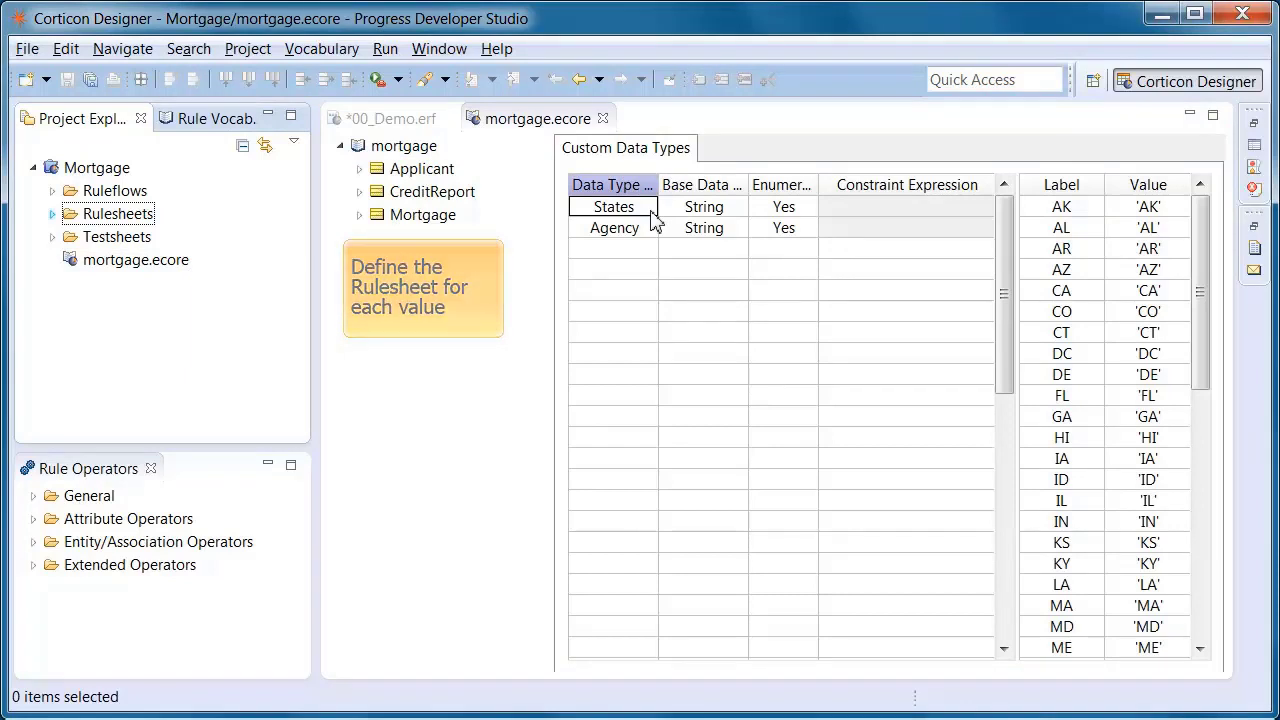
Select the five state rulesheets in the Rulesheets folder, and add a branch named StateEligibility below PreProcess in 00_Demo.erf.
click(63, 220)
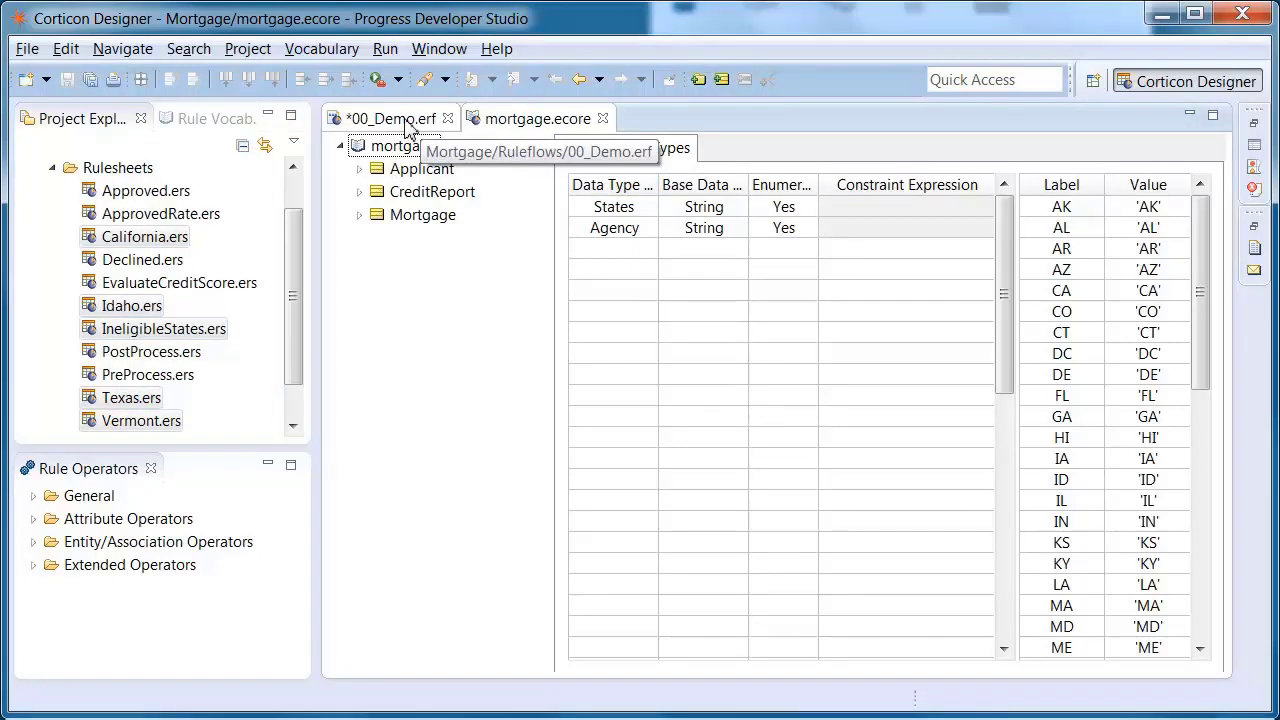
click(406, 124)
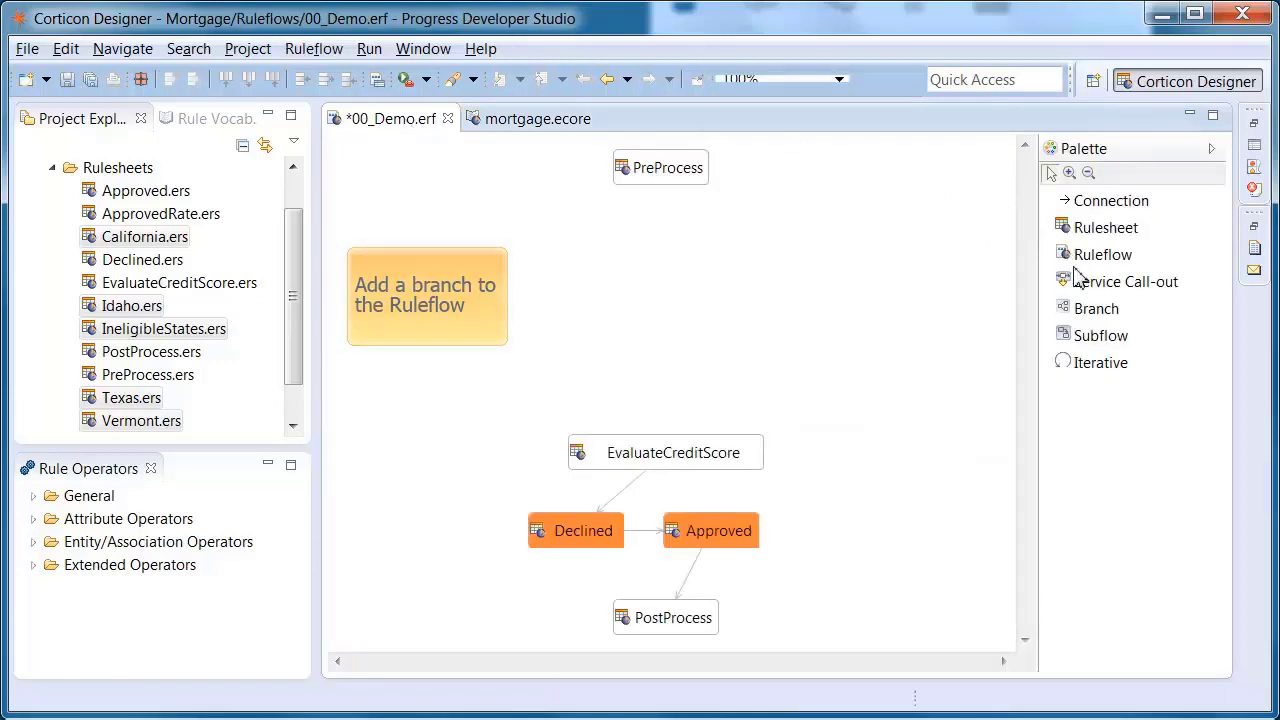
click(1096, 309)
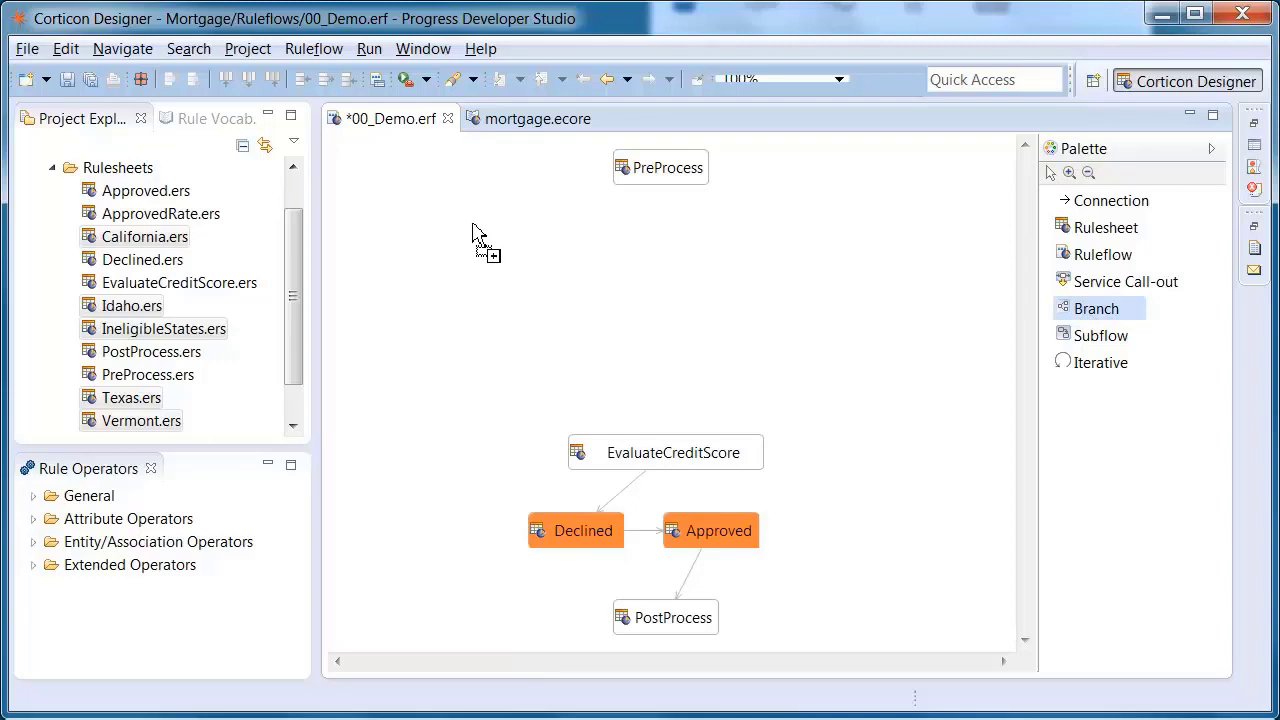
click(471, 222)
text(StateEligibility)
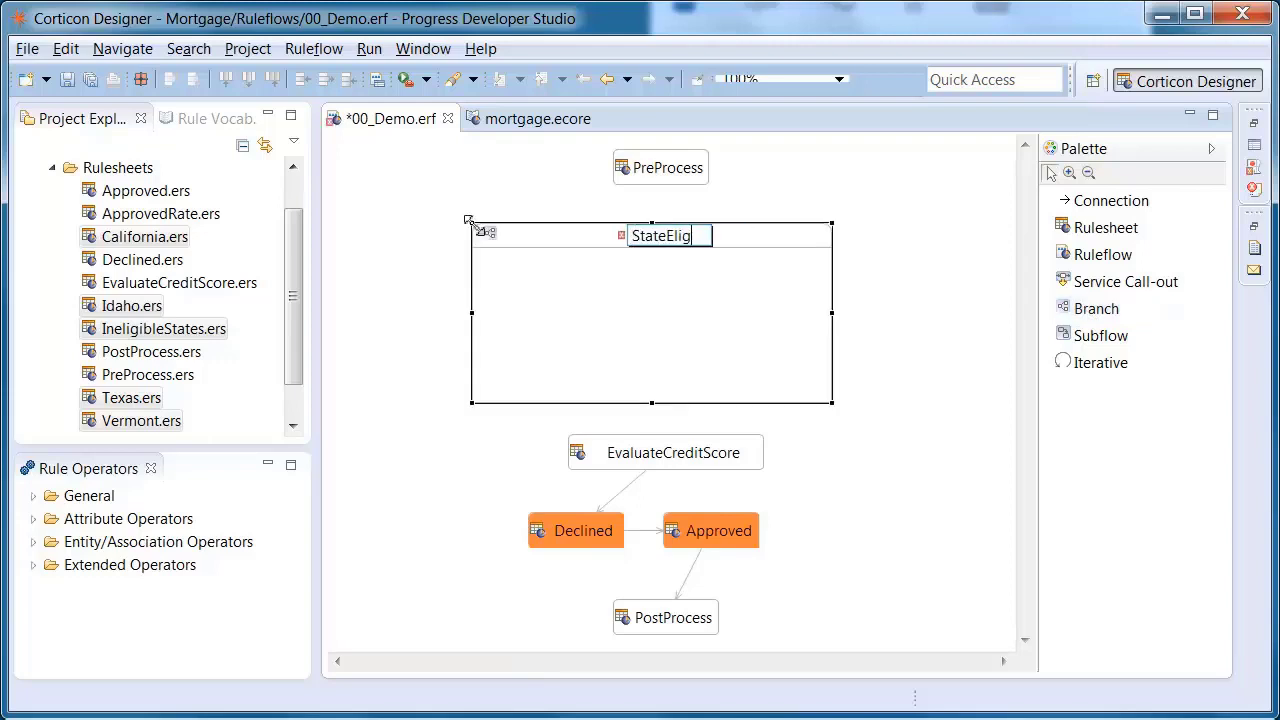
key(Return)
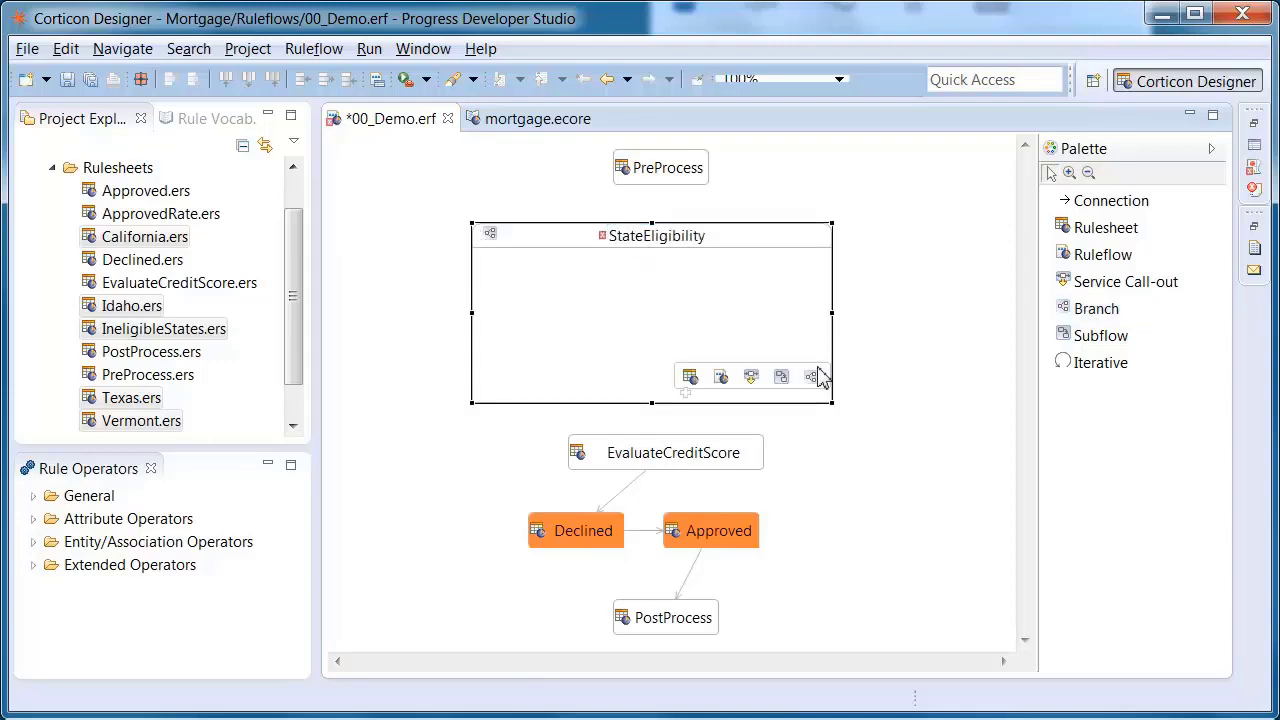
Set the branching attribute to Applicant.state and place the IneligibleStates, California, Idaho, Texas and Vermont rulesheets inside the StateEligibility branch.
click(1254, 123)
click(1150, 528)
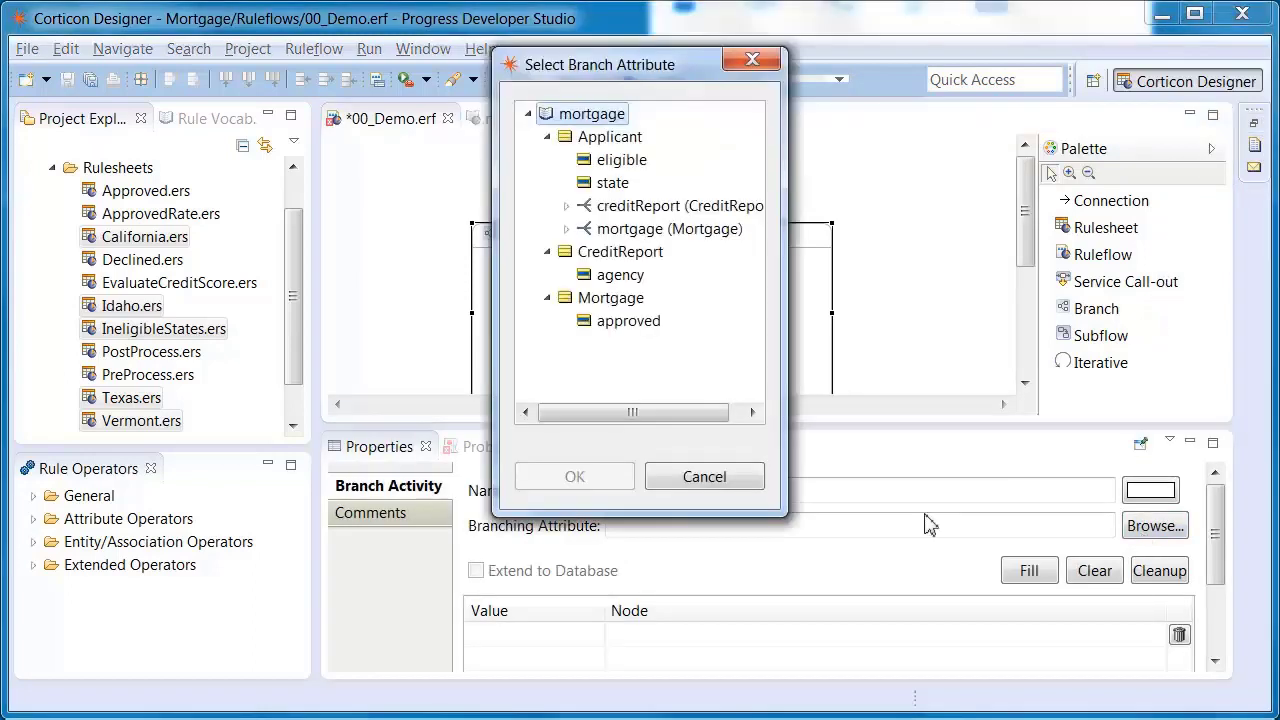
click(612, 183)
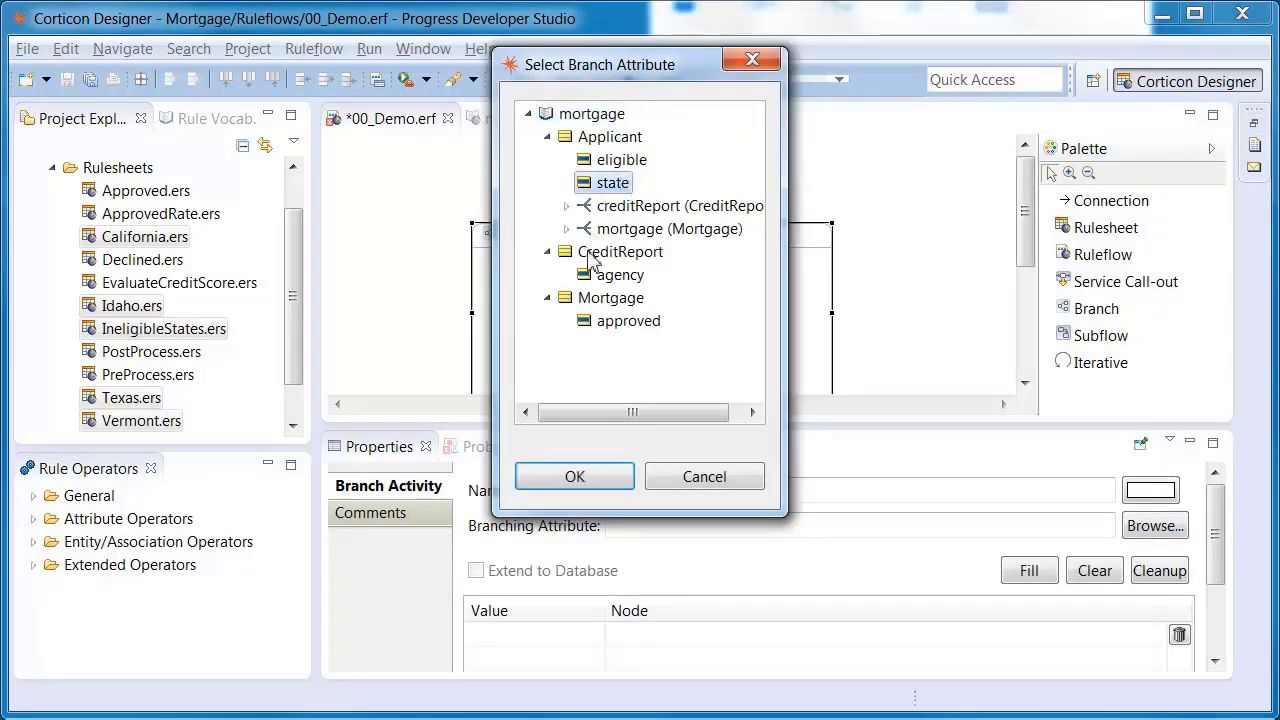
click(577, 479)
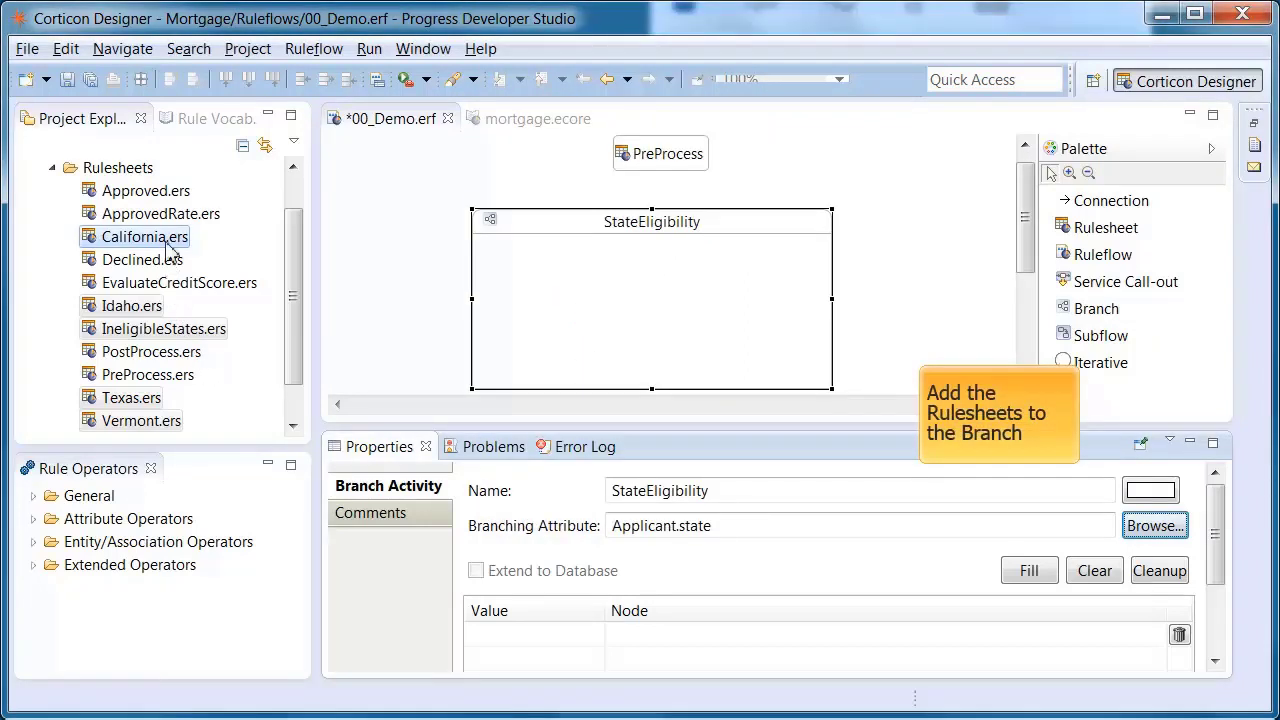
drag(172, 243, 597, 272)
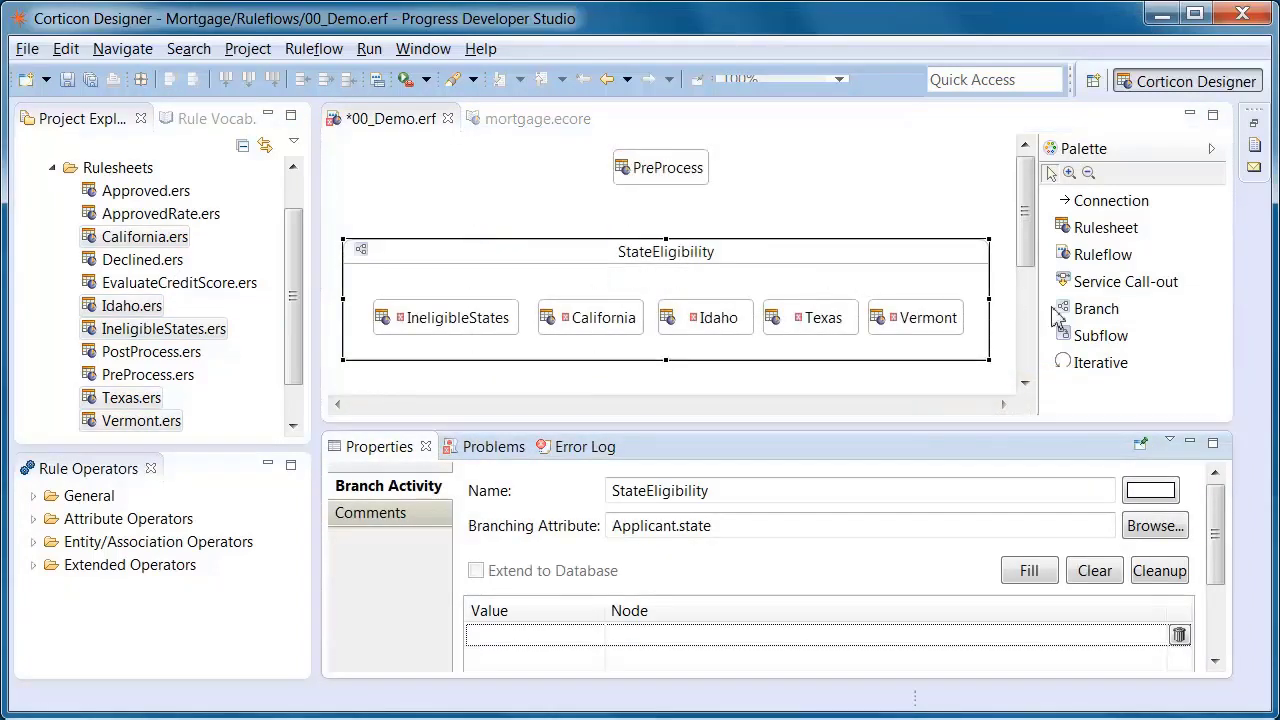
Map the branch values CA to California, ID to Idaho, TX to Texas, VT to Vermont and other to IneligibleStates.
click(1213, 443)
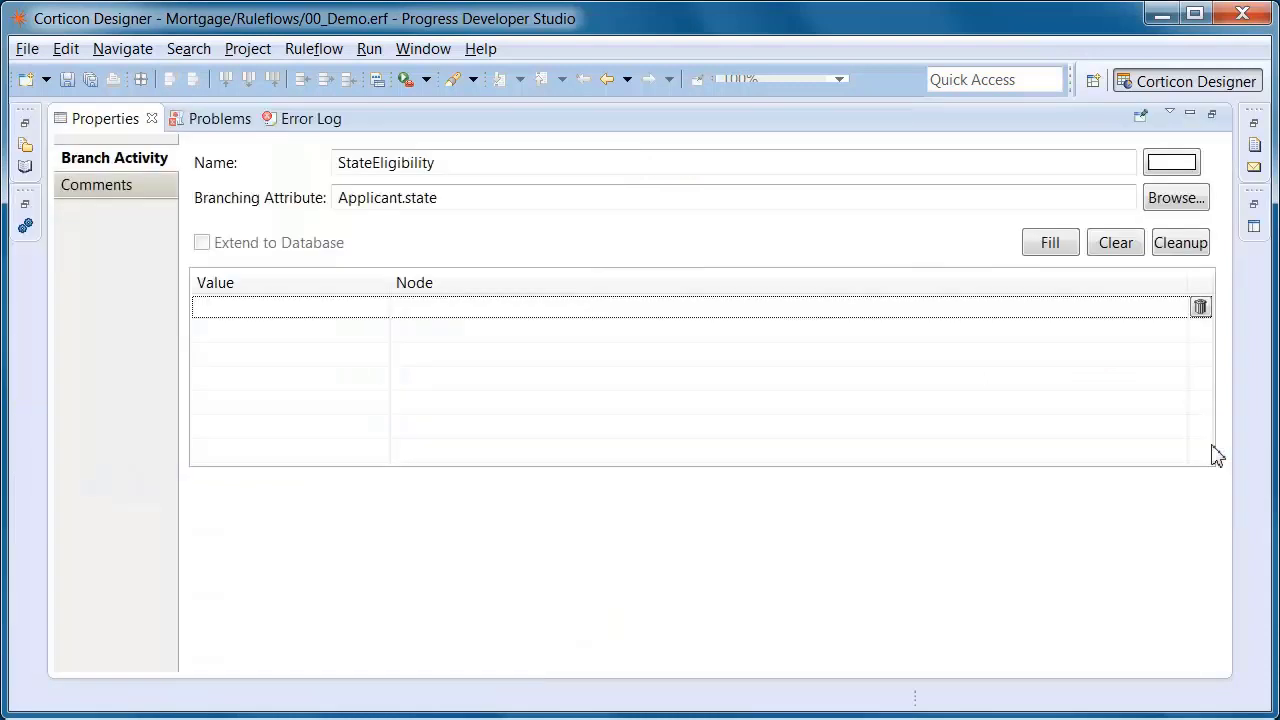
click(371, 309)
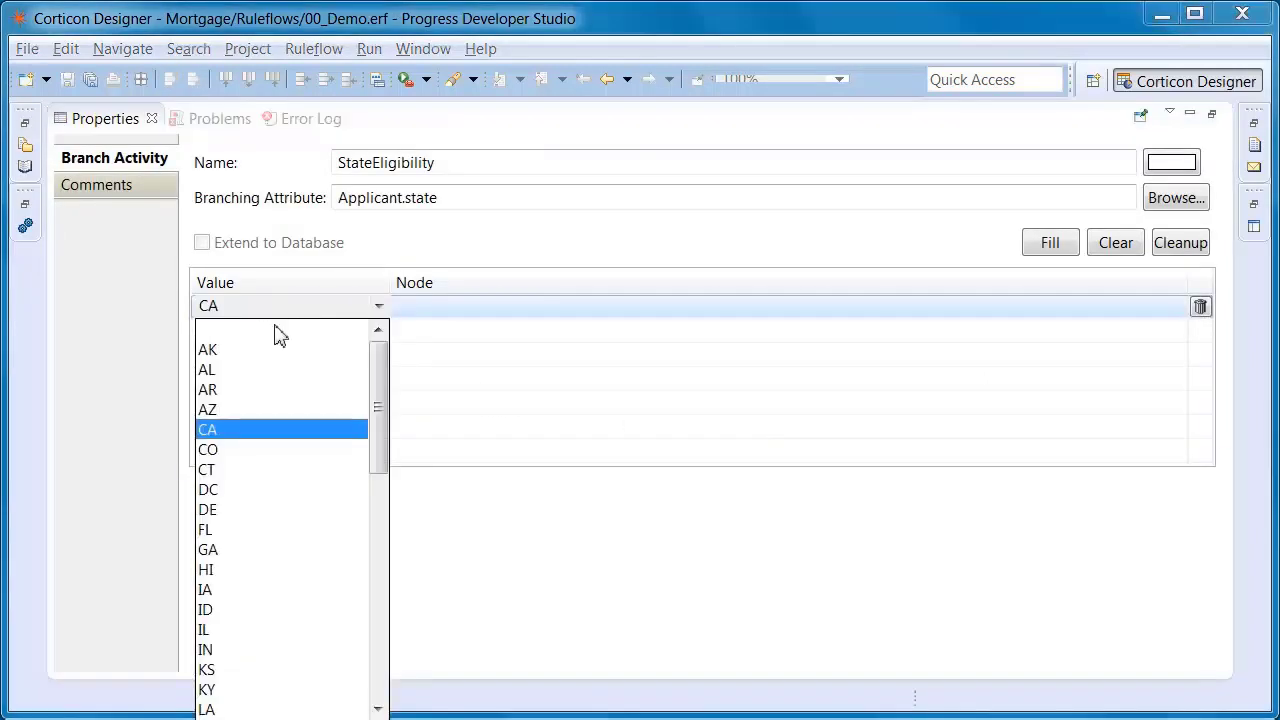
click(232, 432)
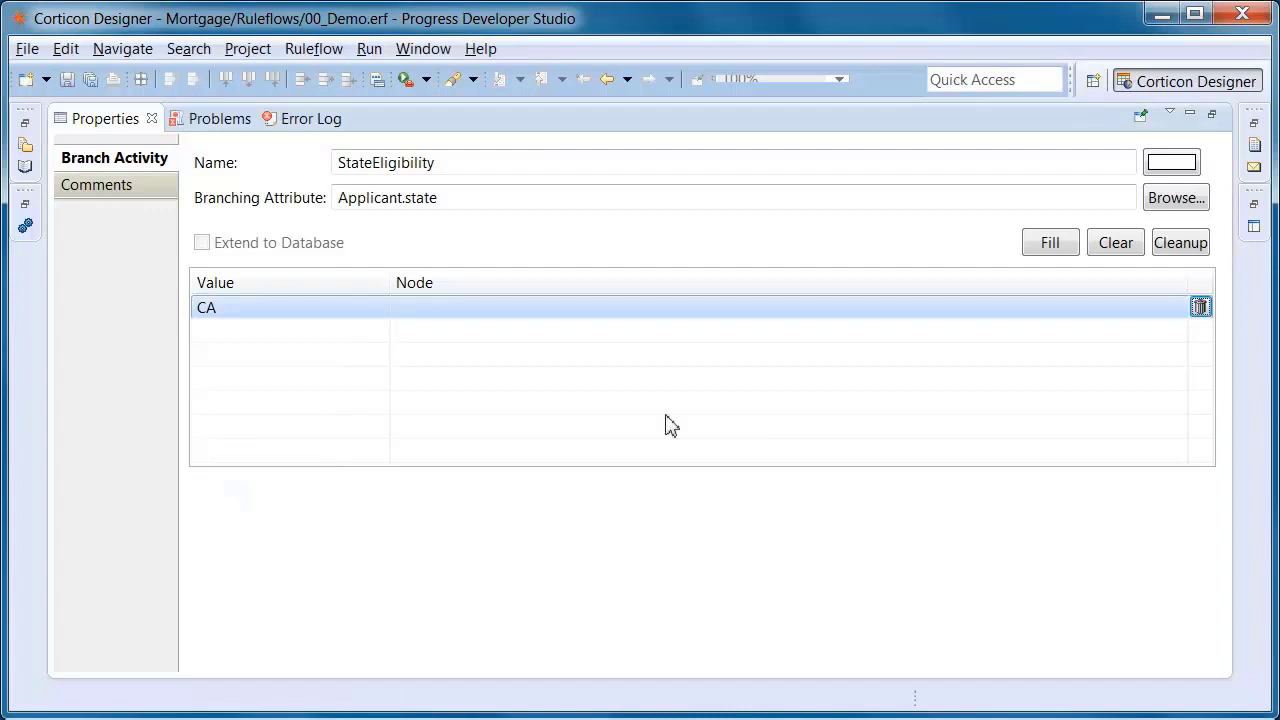
click(1176, 310)
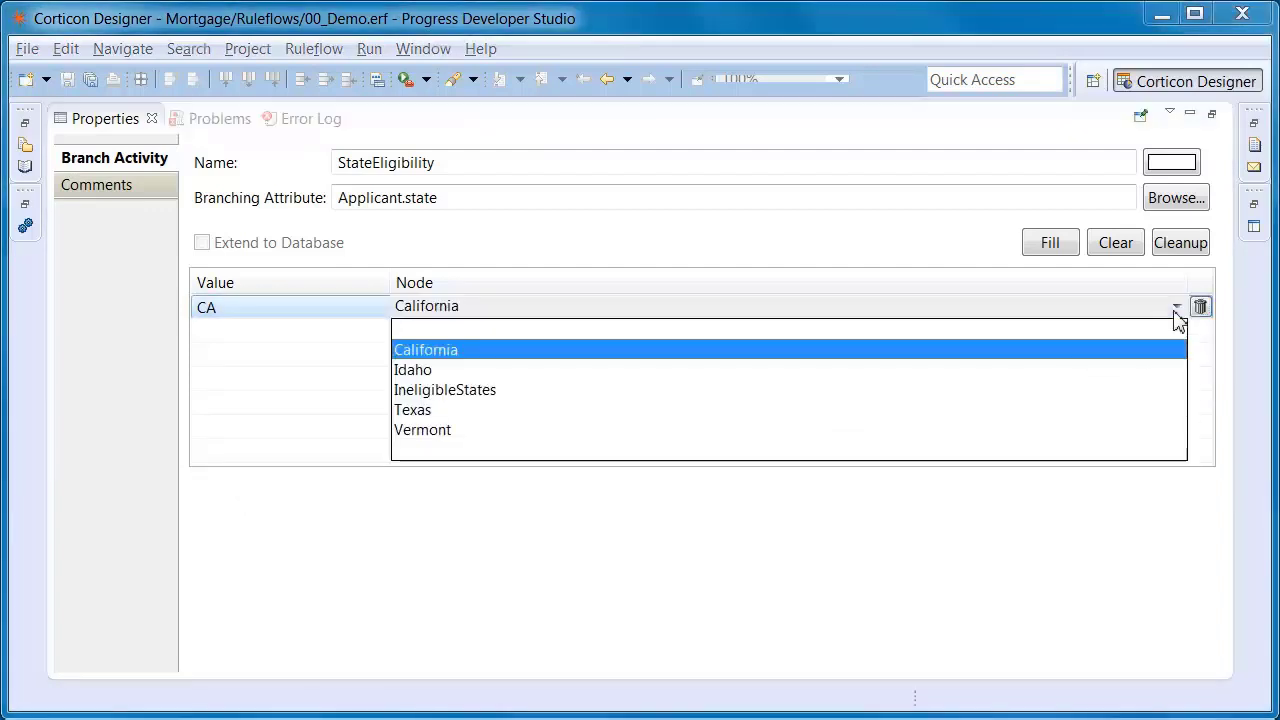
click(1098, 350)
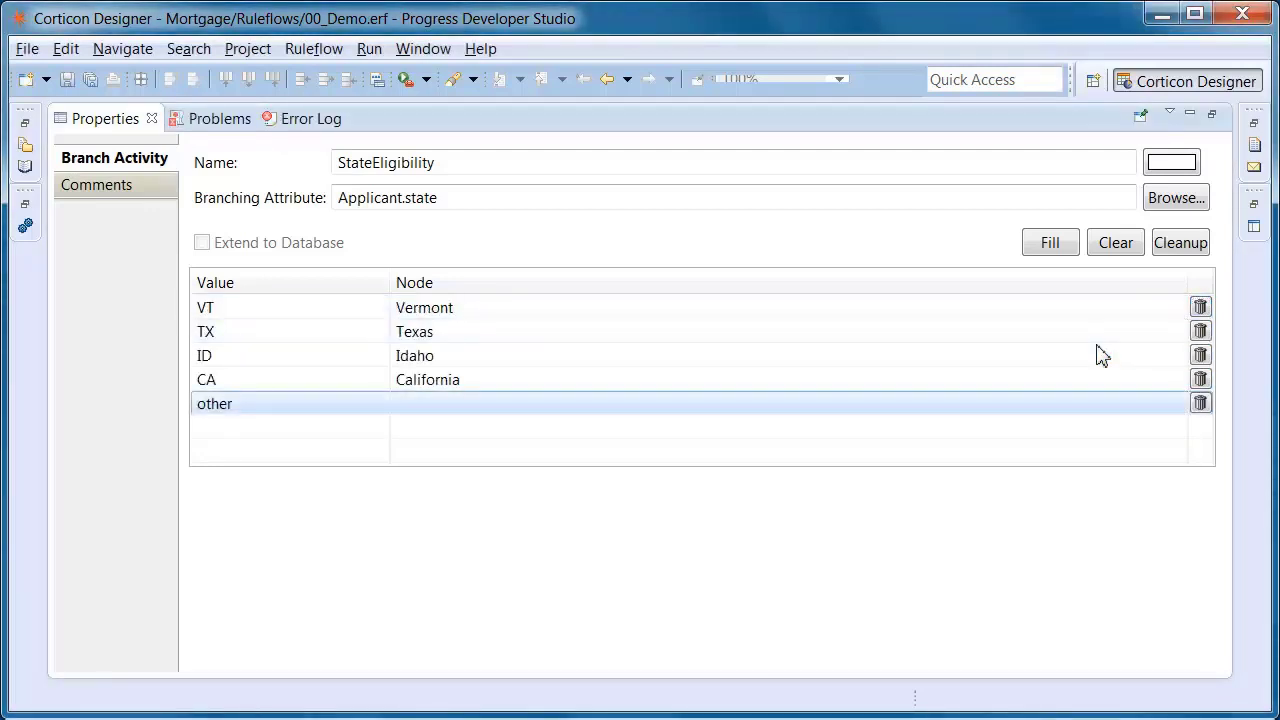
click(1177, 403)
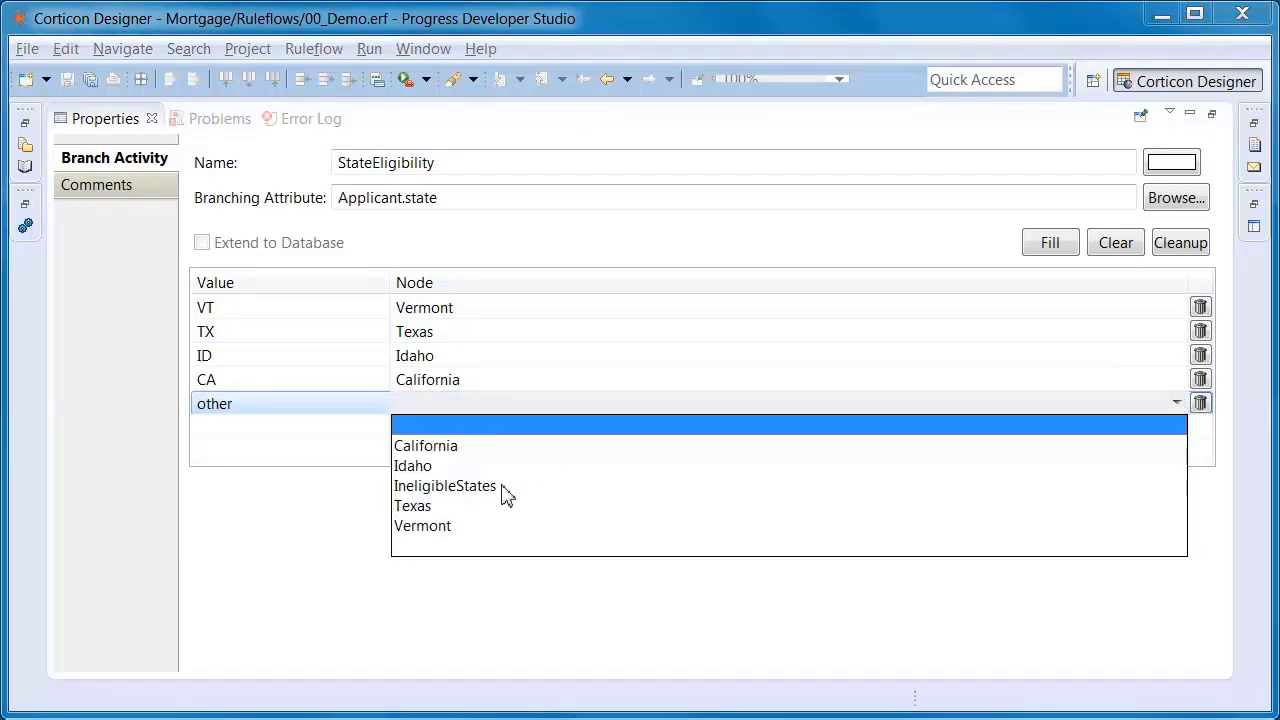
click(445, 486)
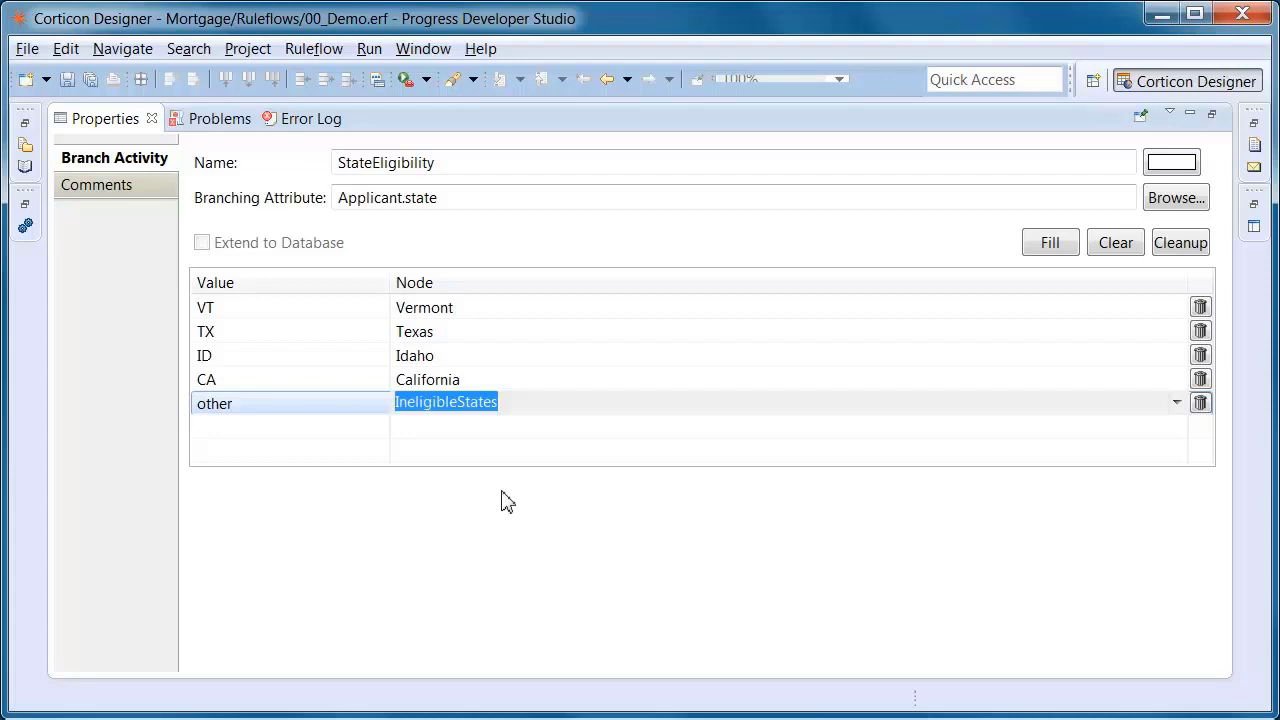
Set the StateEligibility branch's colour to the basic green and return to the ruleflow diagram.
click(1168, 165)
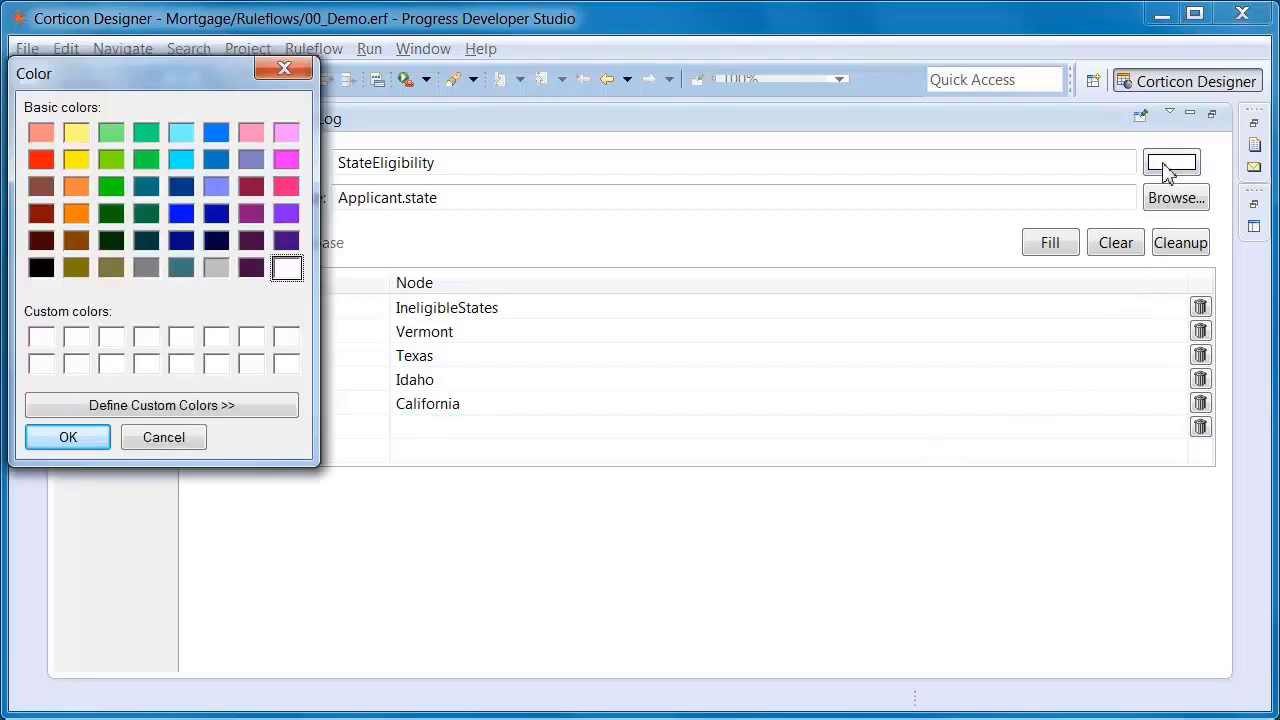
click(156, 135)
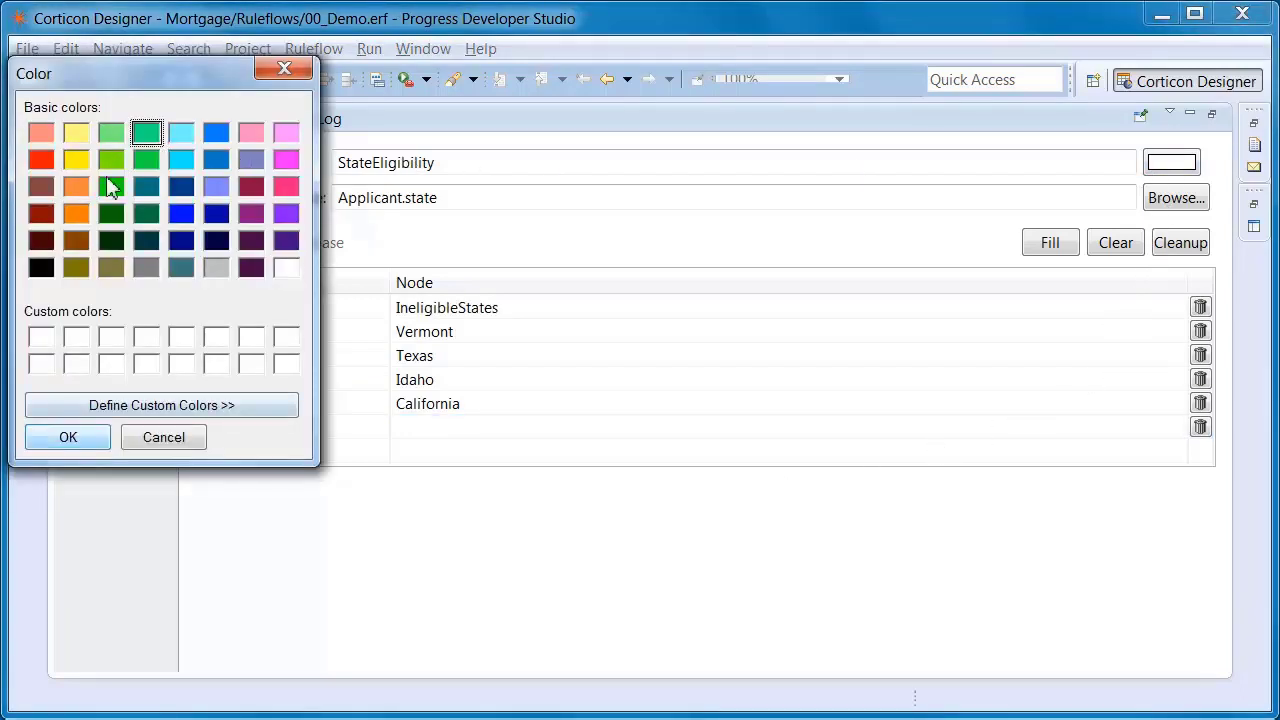
click(68, 437)
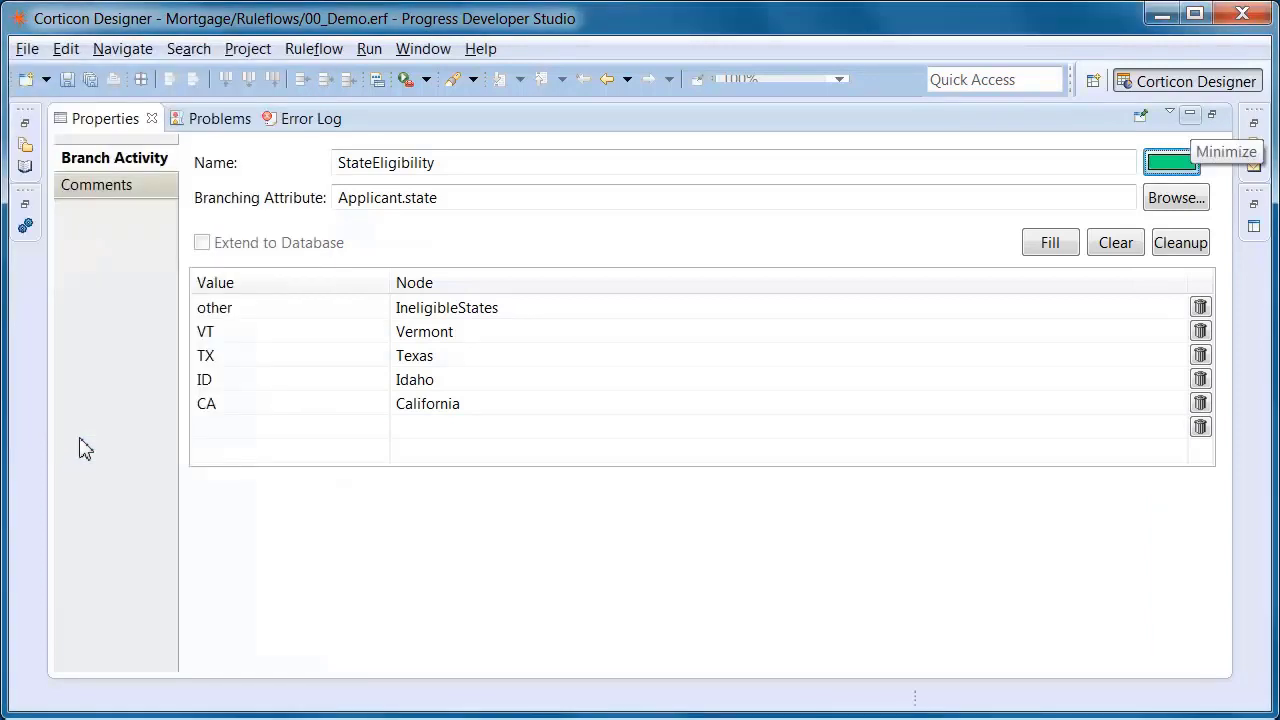
click(1191, 120)
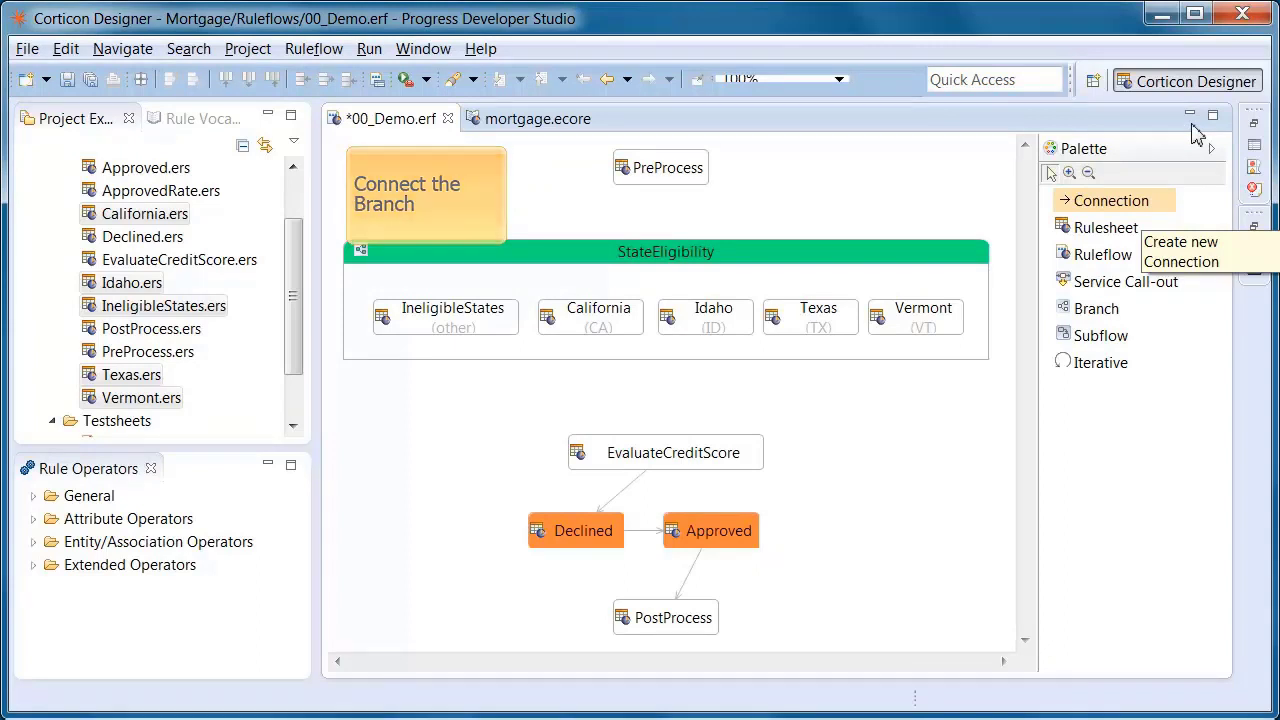
Connect PreProcess to the StateEligibility branch, and the branch to EvaluateCreditScore.
click(1130, 200)
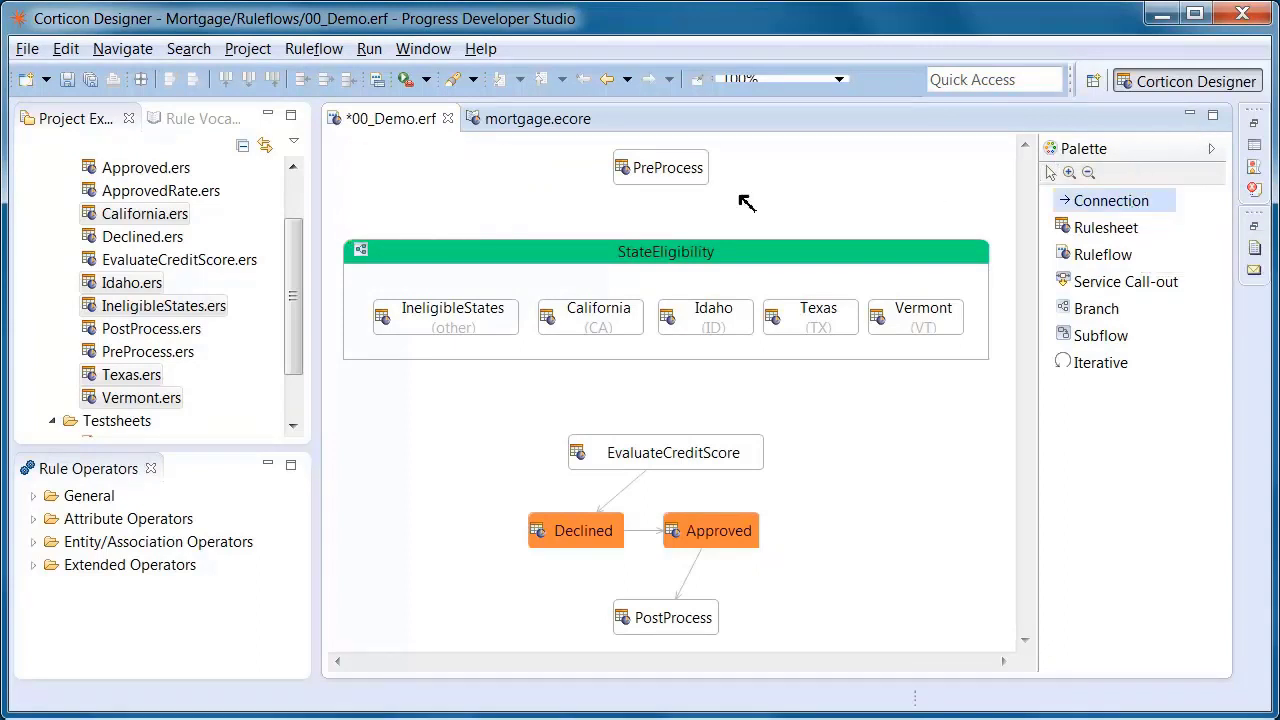
click(660, 172)
click(660, 262)
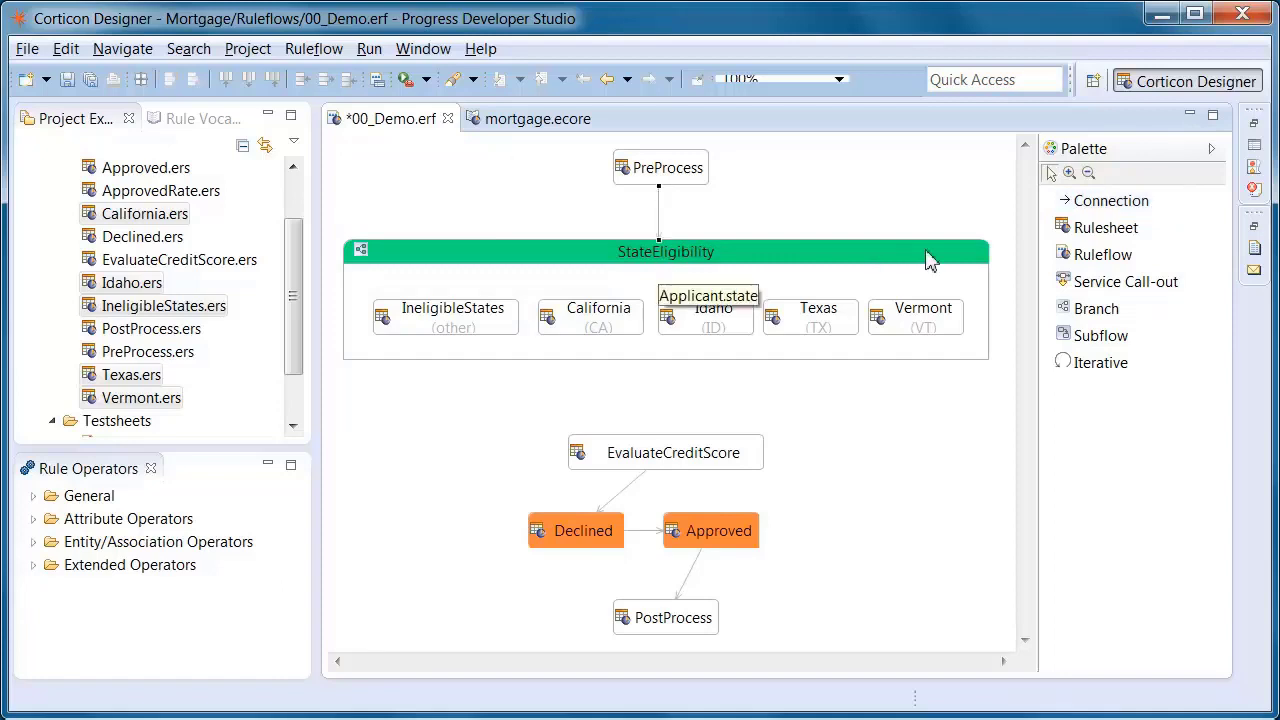
click(1070, 204)
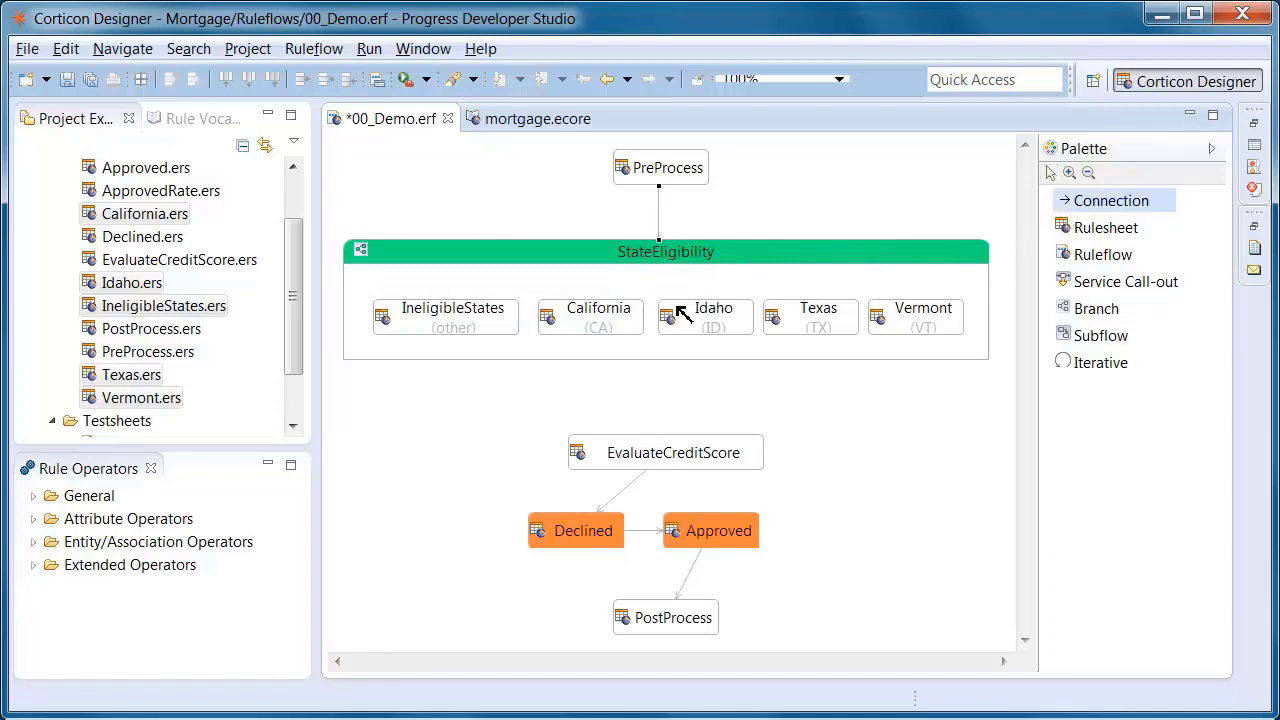
click(672, 352)
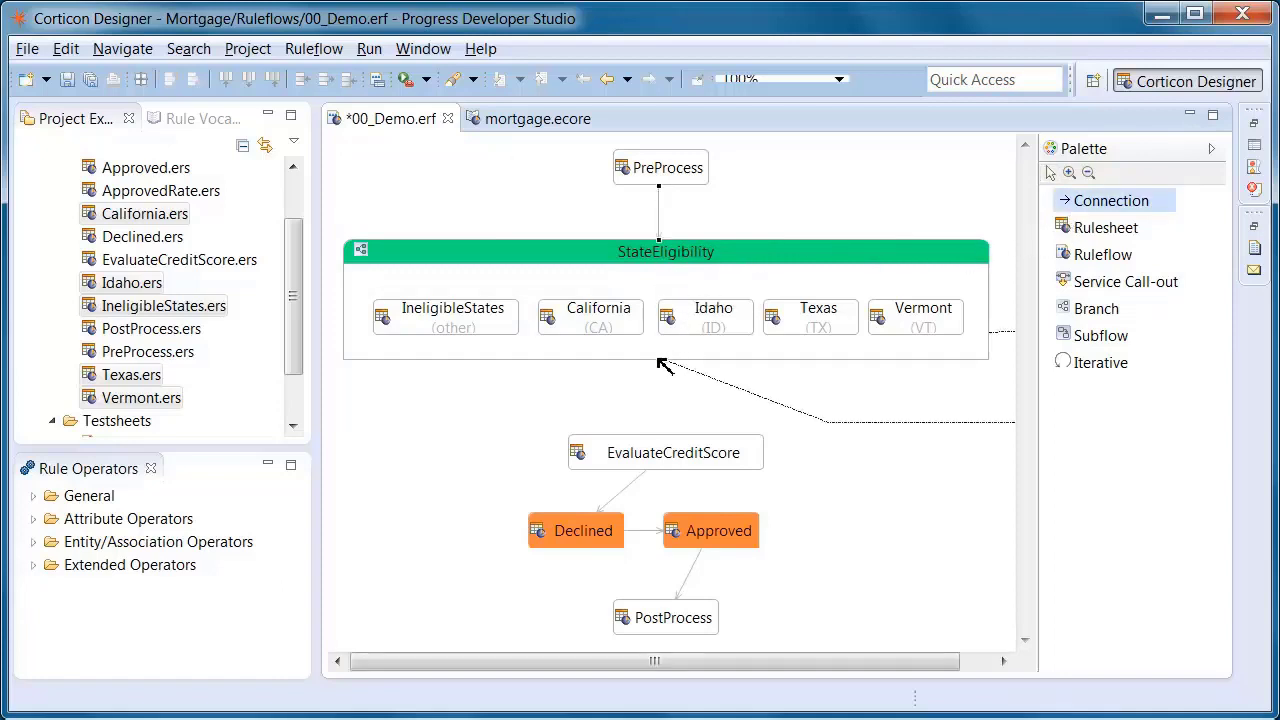
click(660, 455)
Open the MultiMortgageTest.ert testsheet from the Mortgage project's Testsheets folder.
drag(300, 352, 322, 428)
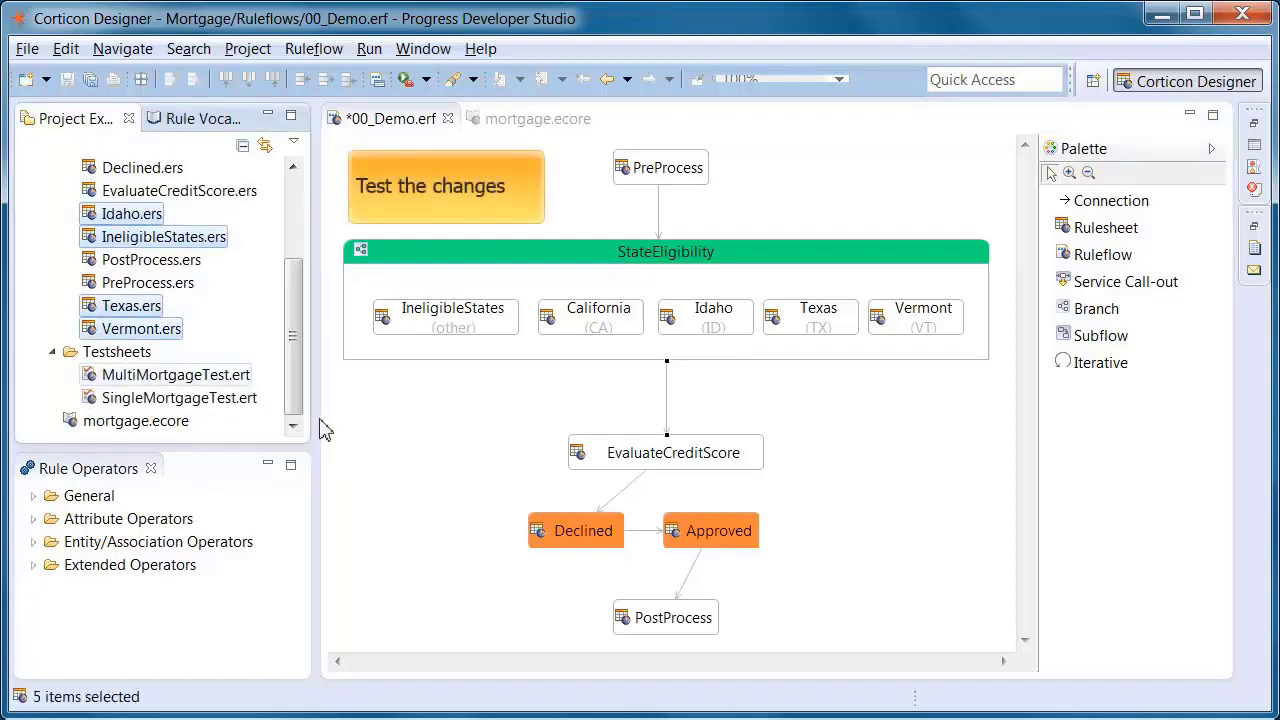
click(148, 378)
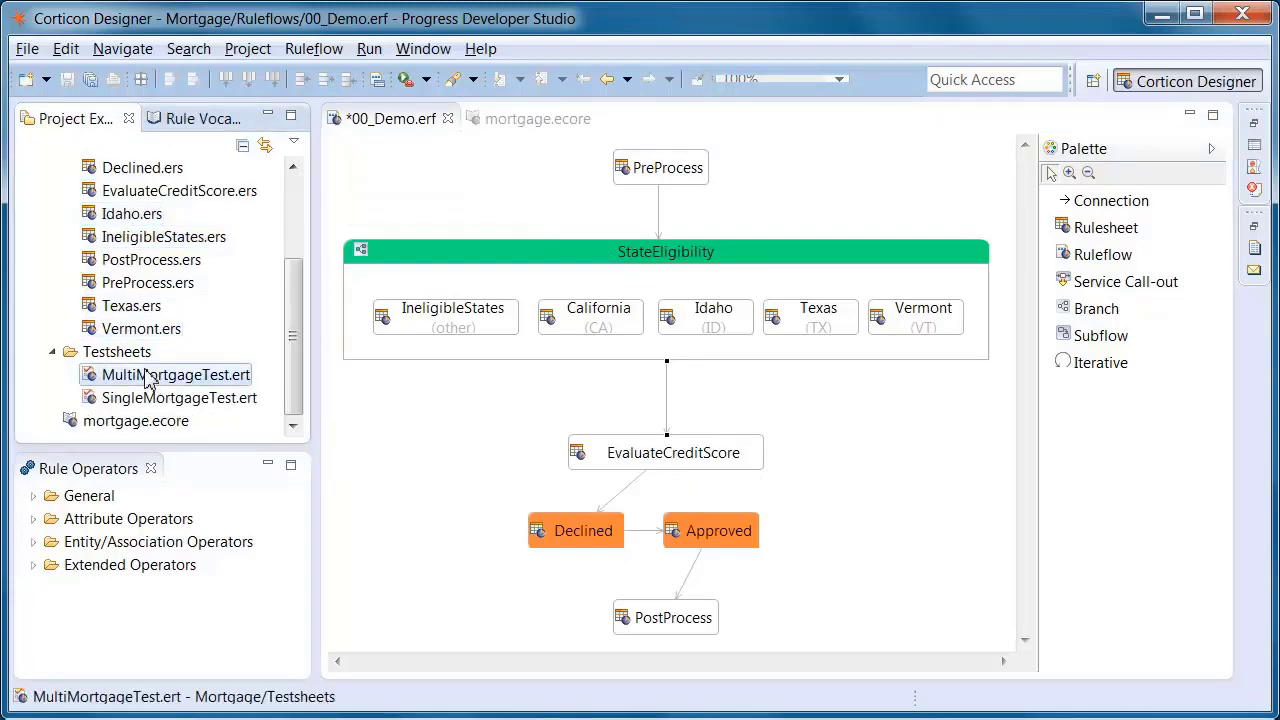
double_click(148, 378)
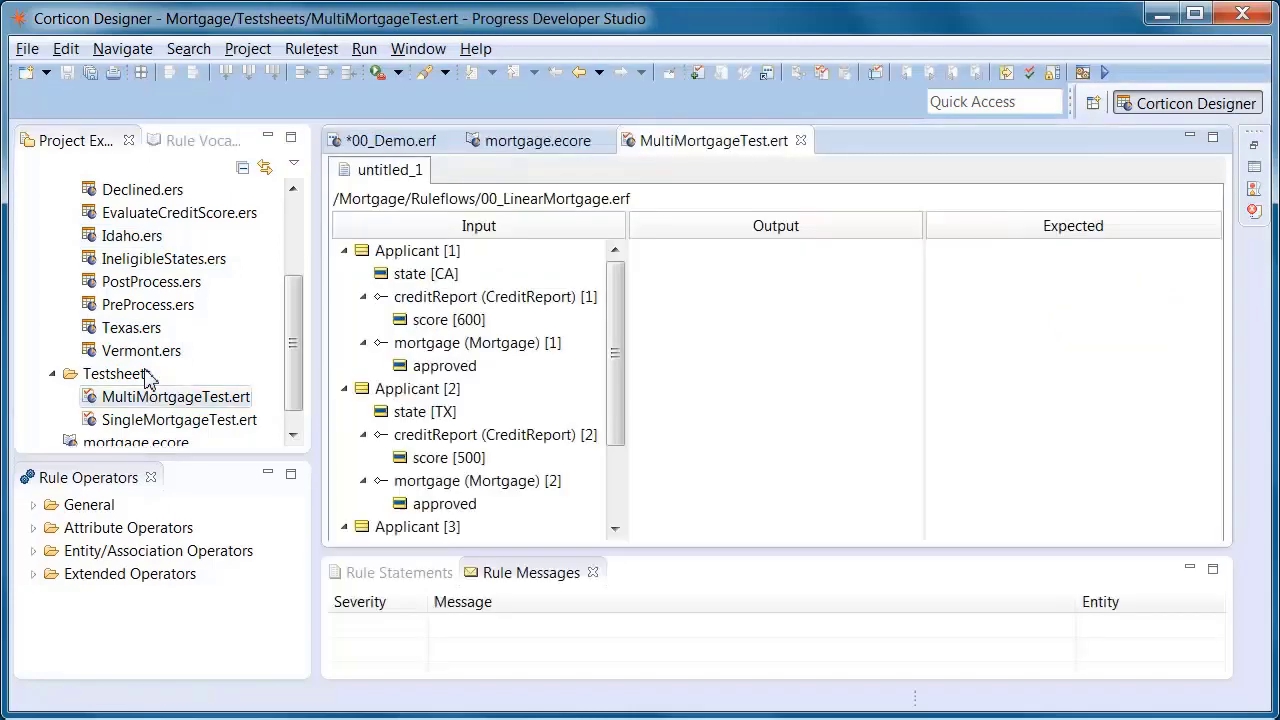
Set the testsheet's test subject to the 00_Demo.erf ruleflow and run the test.
double_click(629, 200)
click(418, 153)
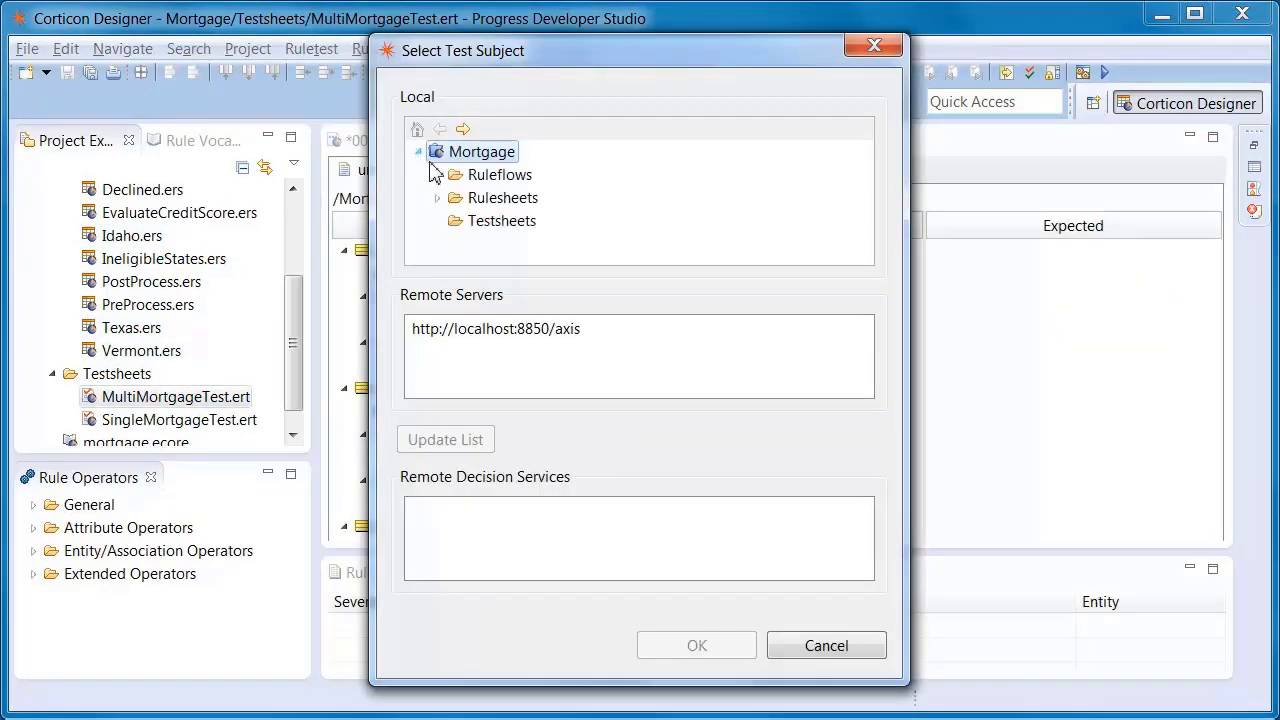
click(437, 176)
double_click(522, 178)
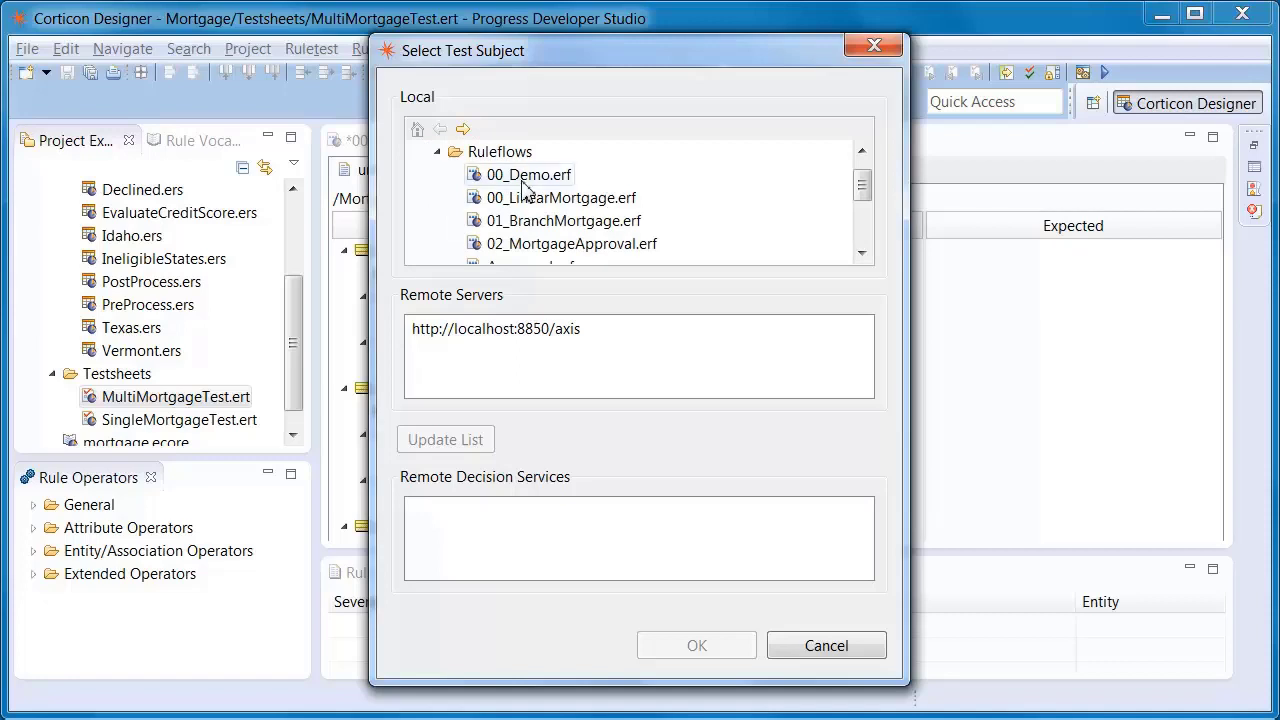
click(1106, 74)
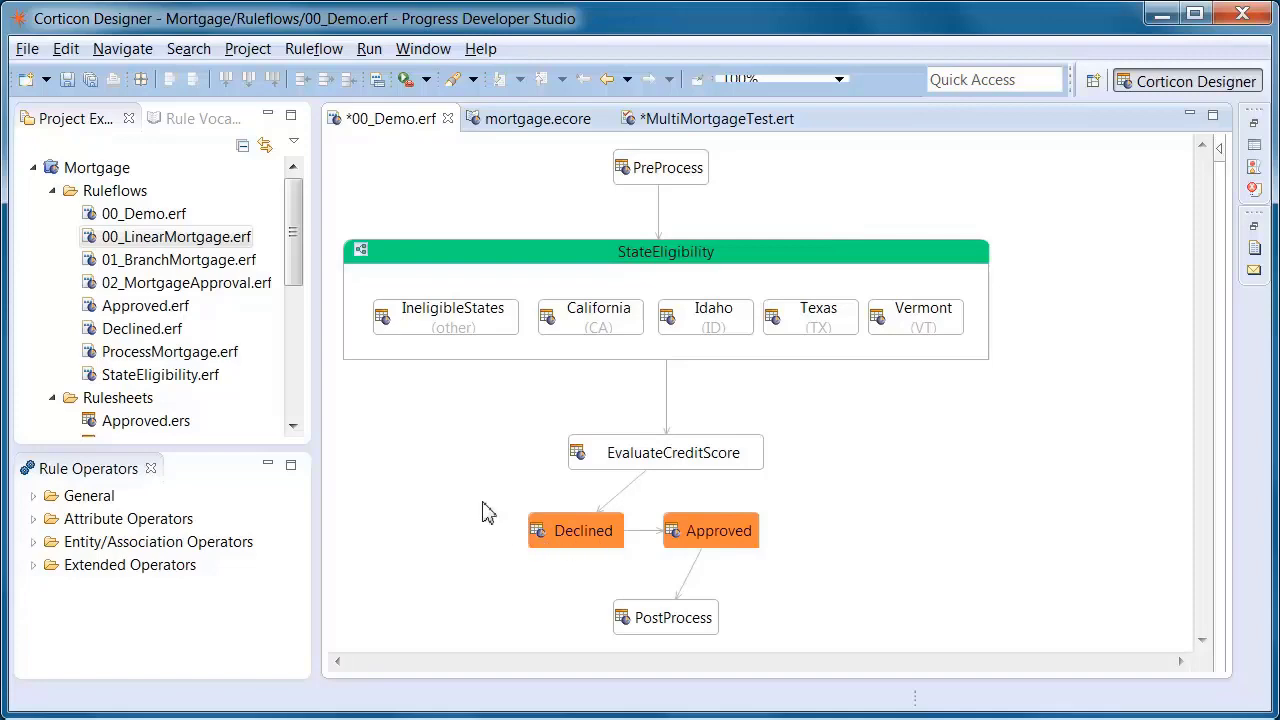
Select the Declined and Approved rulesheets together in the 00_Demo.erf ruleflow diagram.
drag(477, 484, 855, 597)
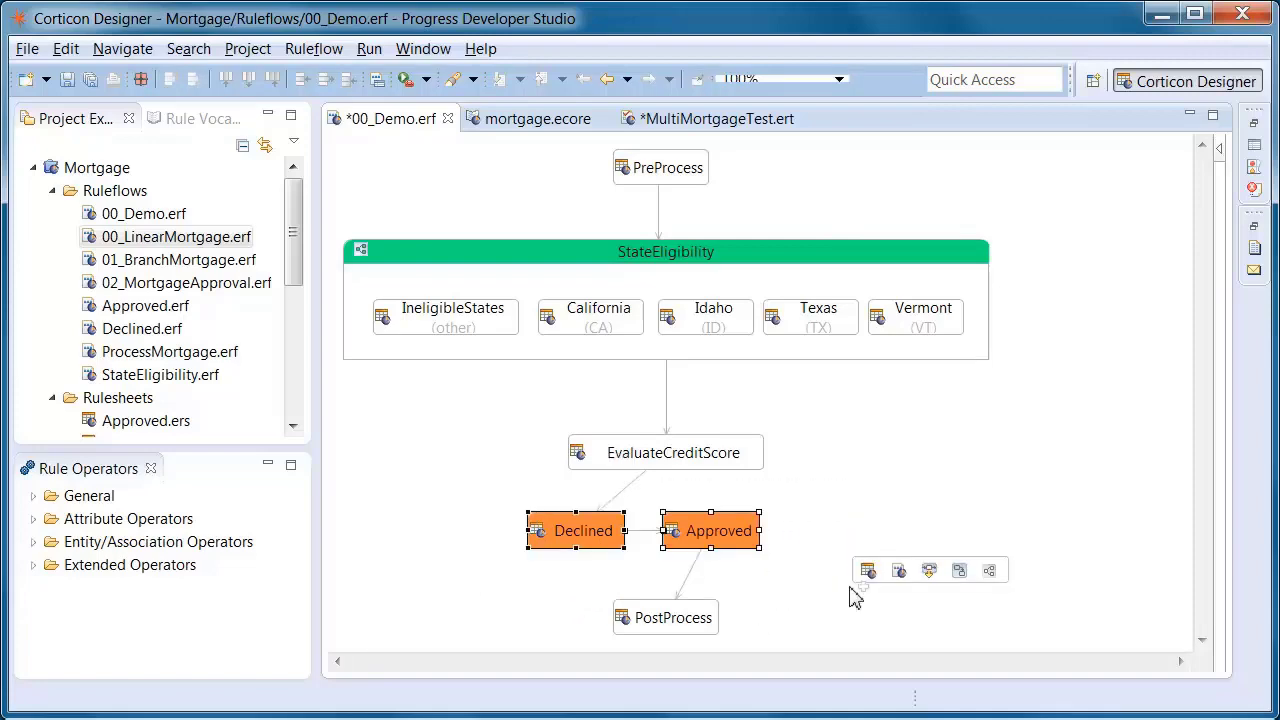